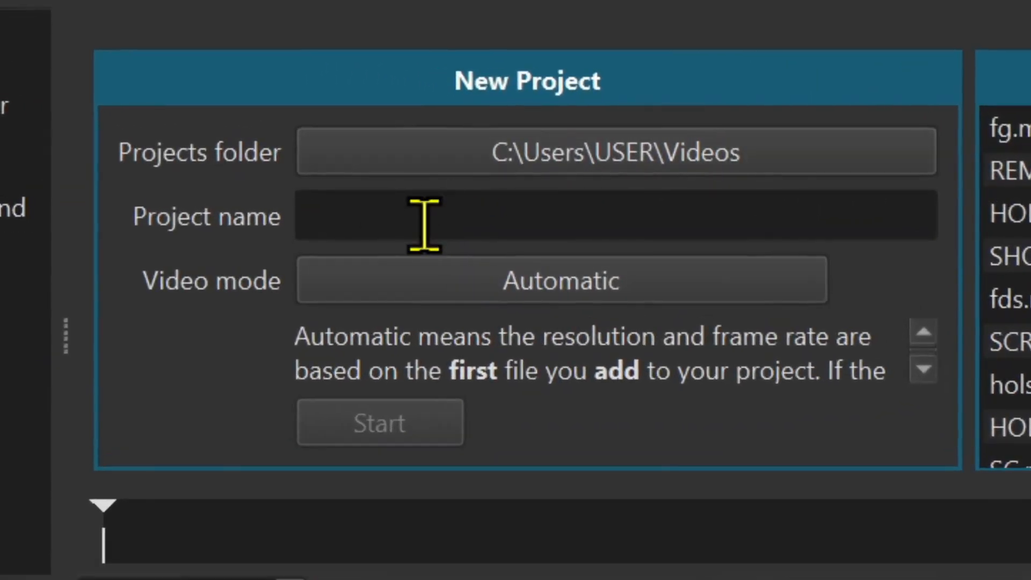
- Create a new project named "green screen remover" with the Automatic video mode
left_click(416, 224)
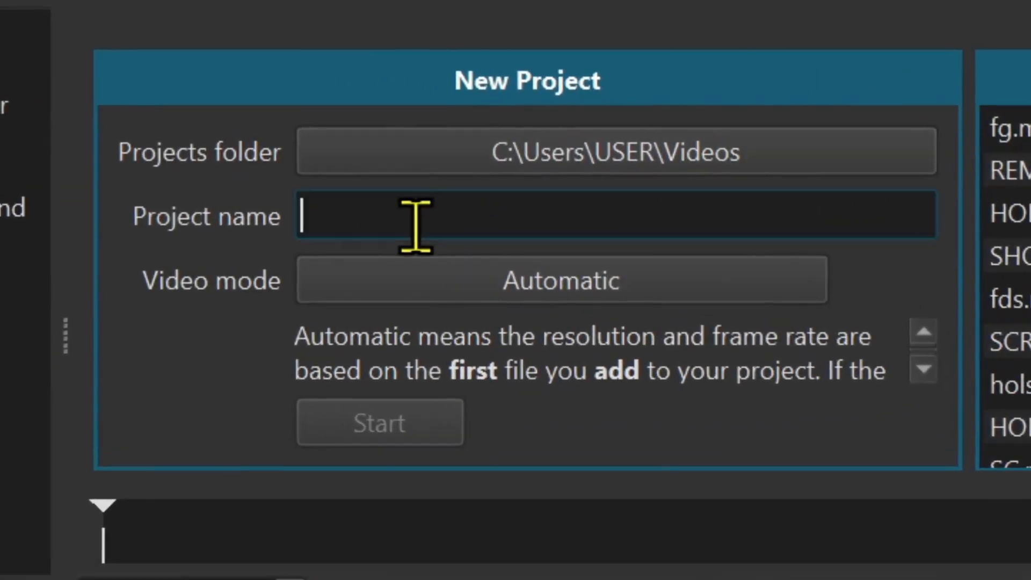
type("green screen remover")
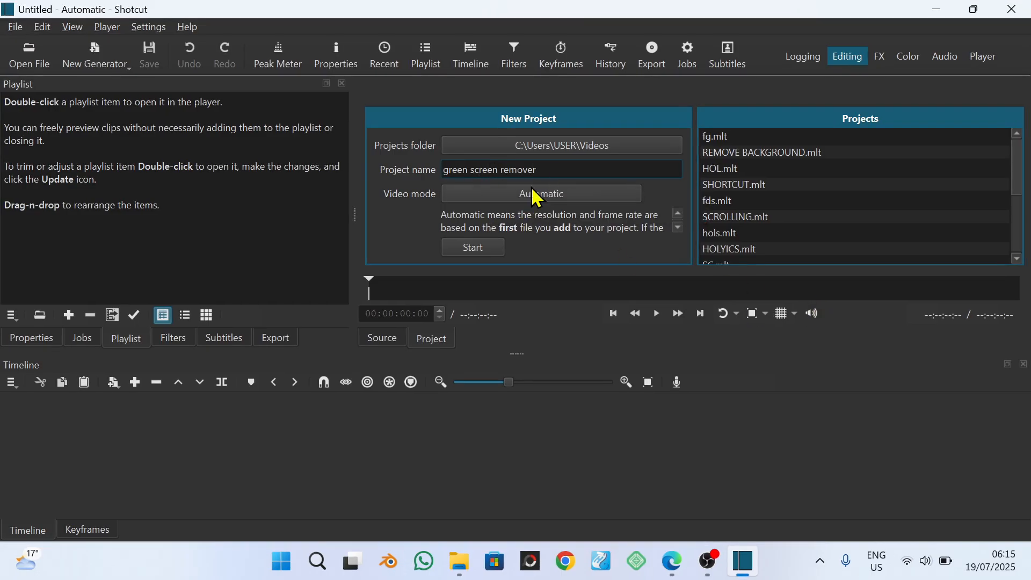
left_click(498, 248)
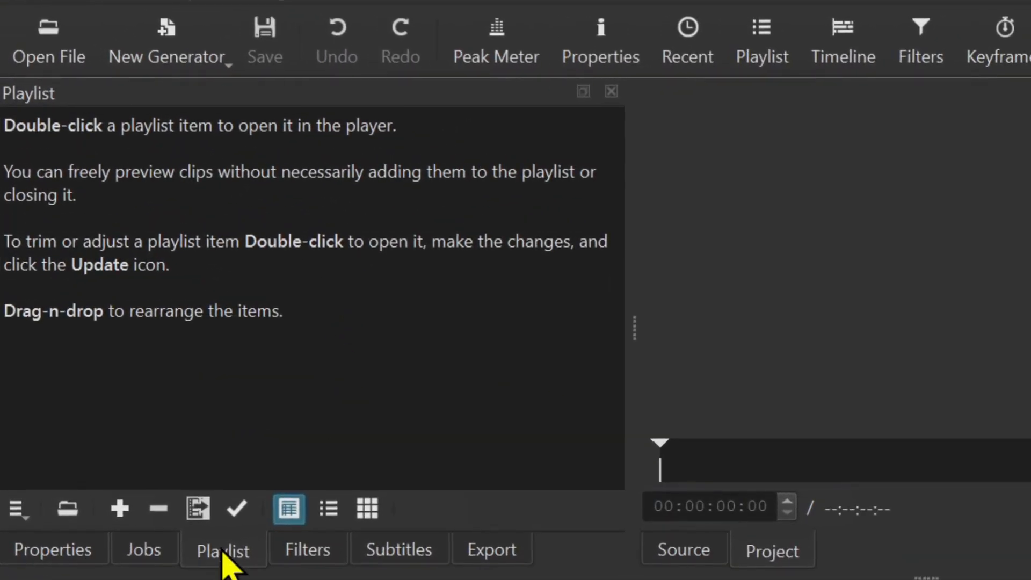
- Add all files in the PPE folder to the playlist except 74fAAYw2MIr2b_EtQMZRU3xMg and the youtube-video-ikfwmrnjlba clip
left_click(202, 508)
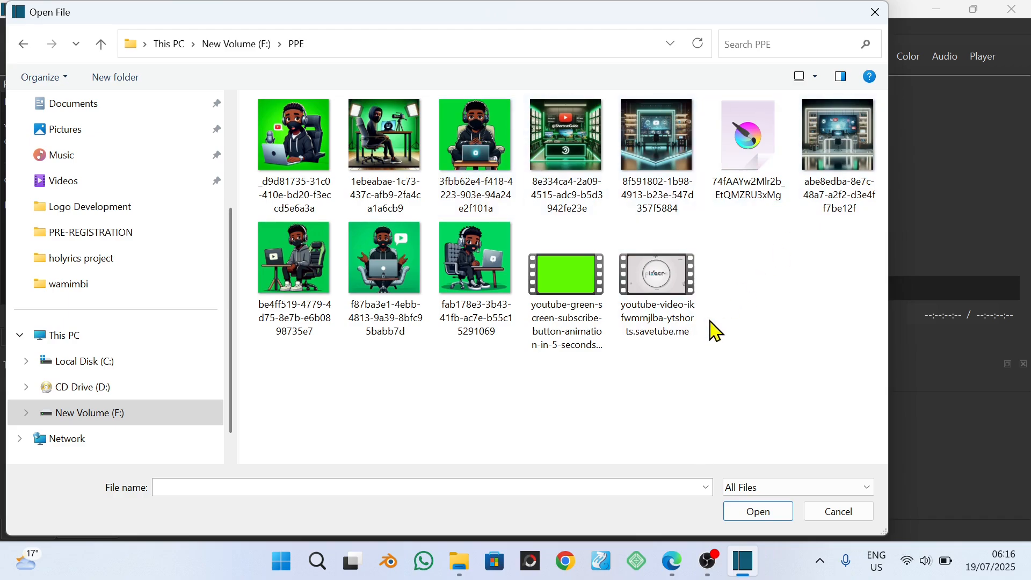
key("ctrl+a")
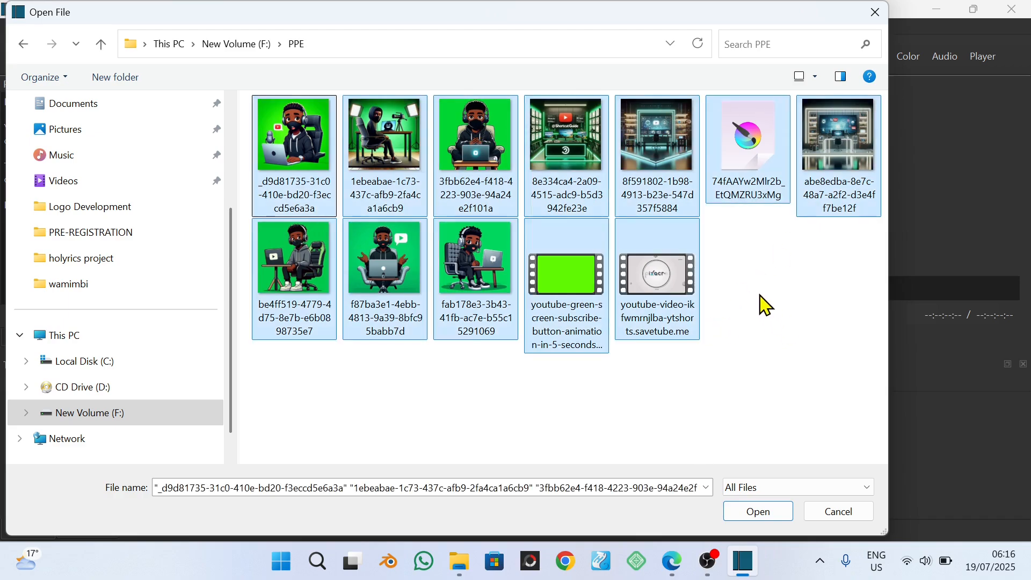
left_click(748, 147, "ctrl")
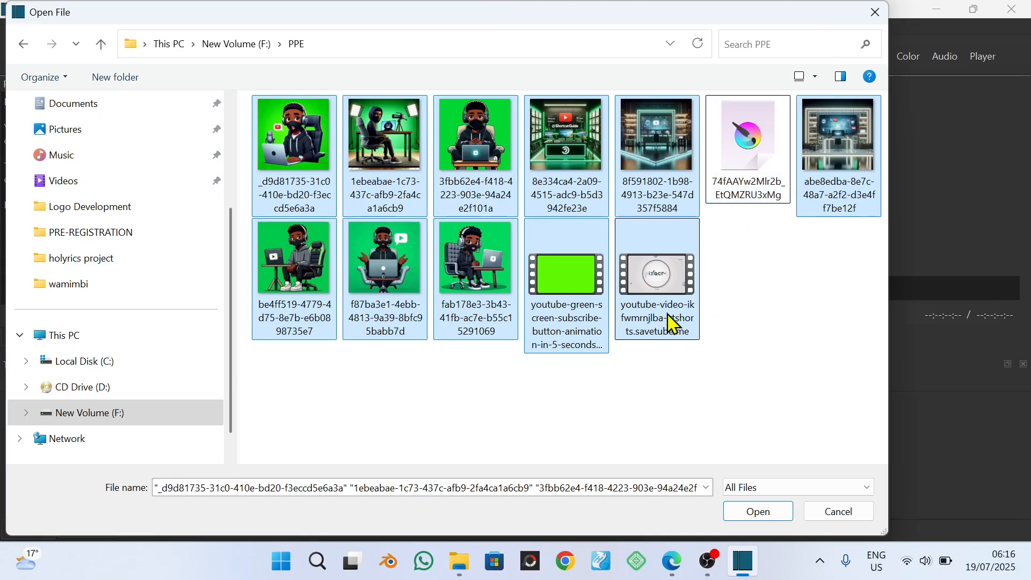
left_click(688, 316, "ctrl")
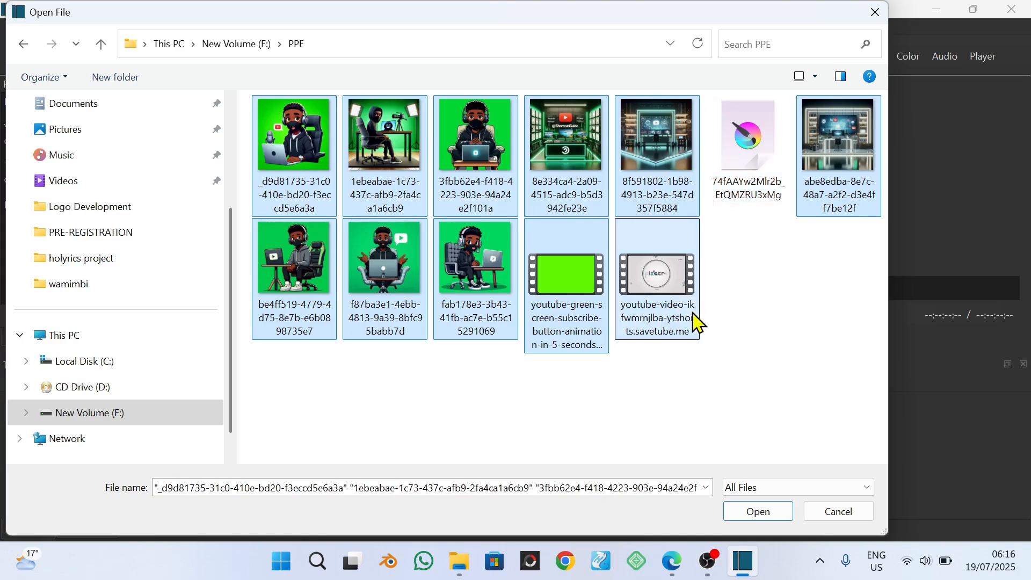
left_click(757, 512)
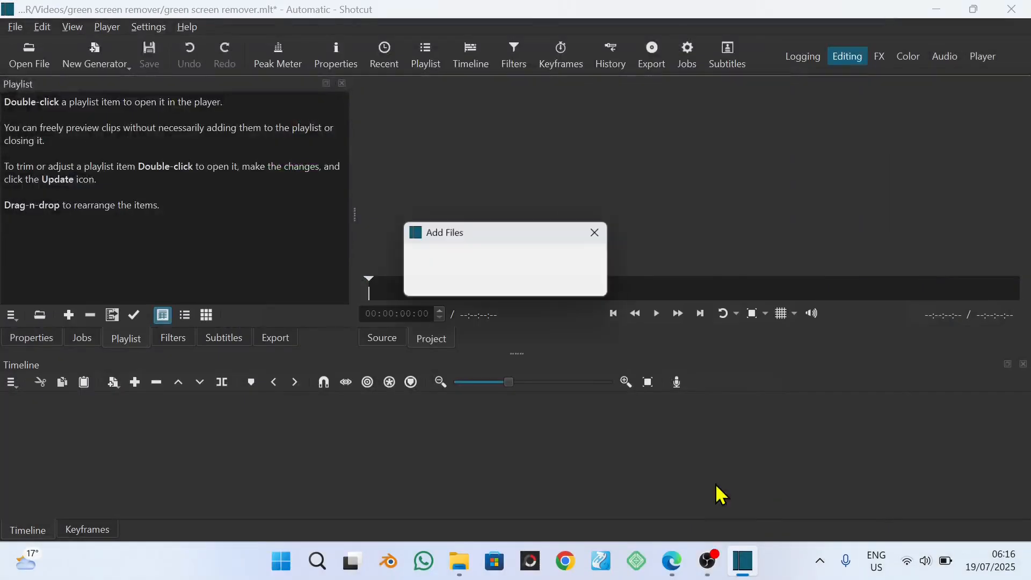
- Place the neon green studio background image 8e334ca4 from the playlist at the start of the empty timeline
scroll(189, 183, "down", 3)
scroll(215, 194, "up", 3)
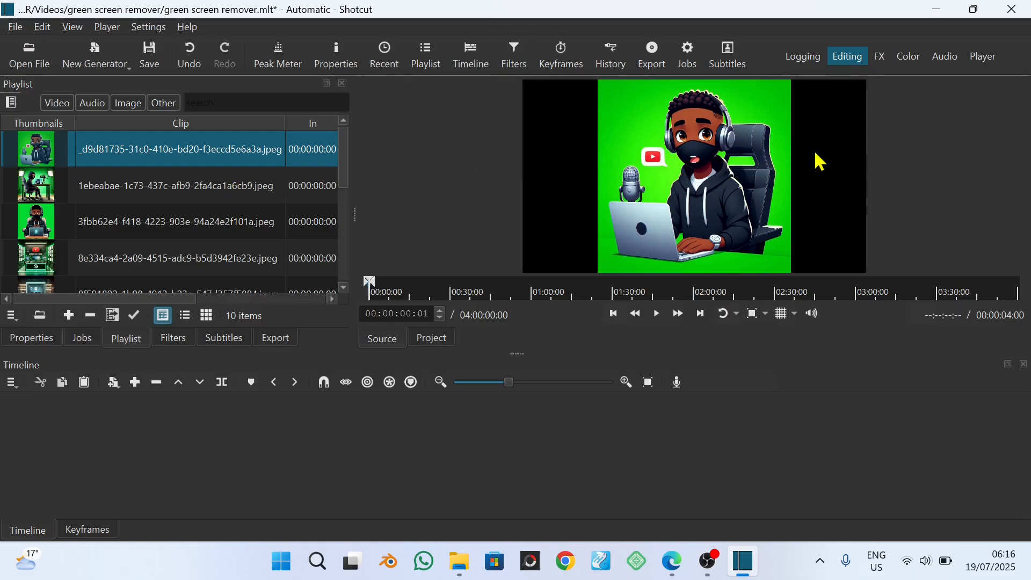
scroll(163, 244, "down", 3)
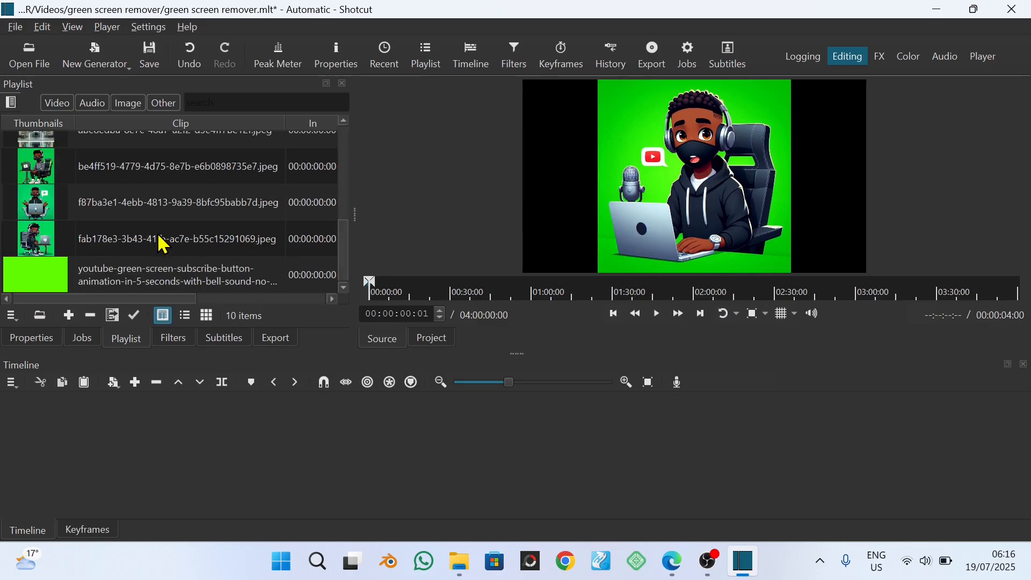
scroll(138, 208, "up", 2)
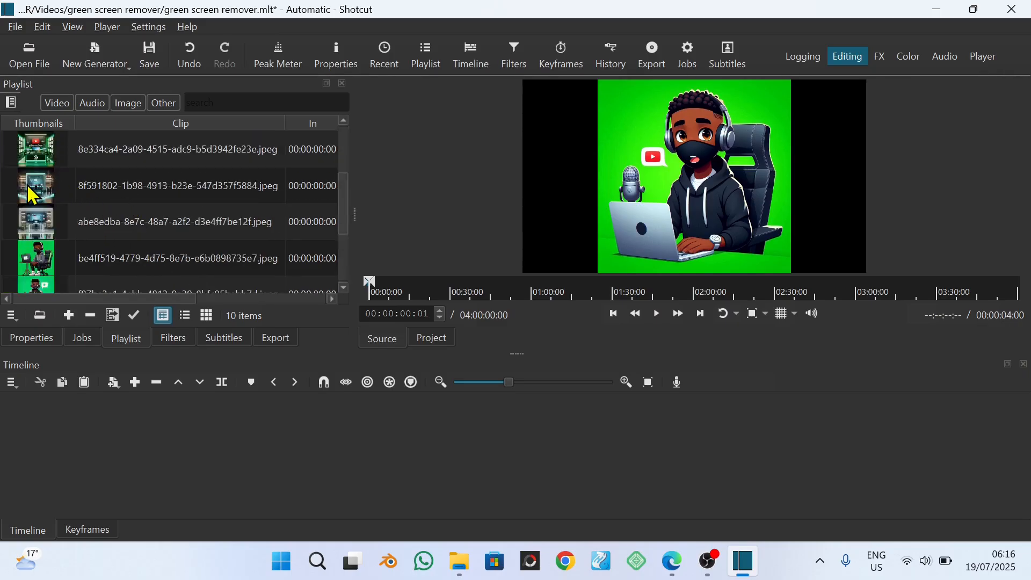
left_click(36, 156)
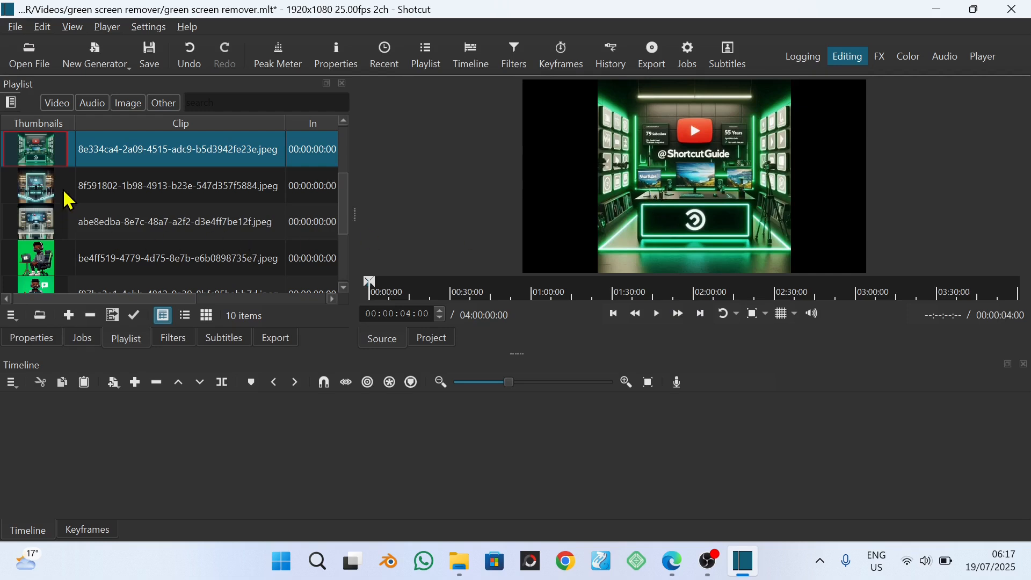
left_click_drag(156, 157, 180, 416)
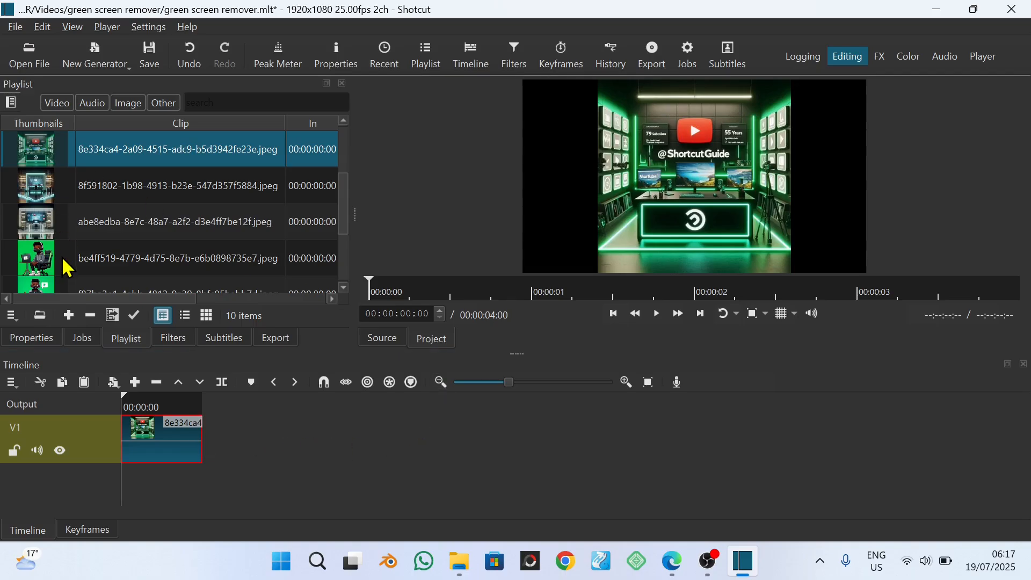
scroll(67, 267, "down", 2)
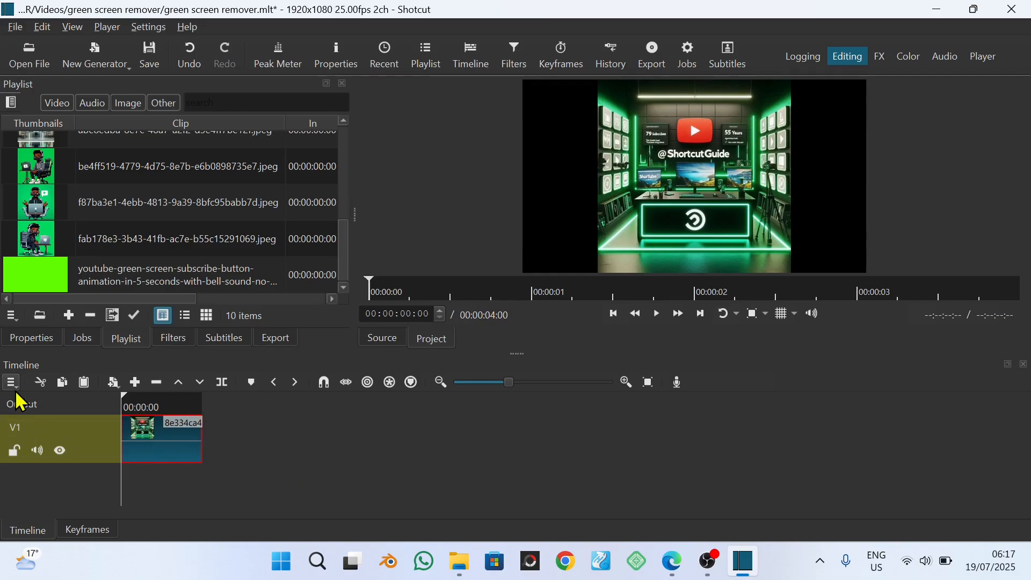
key("alt+p")
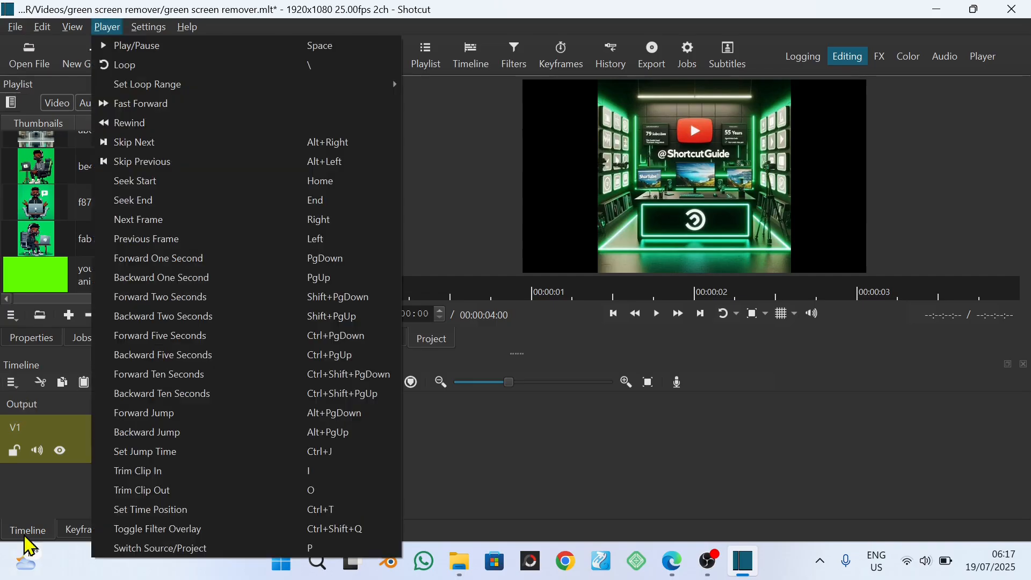
left_click(691, 471)
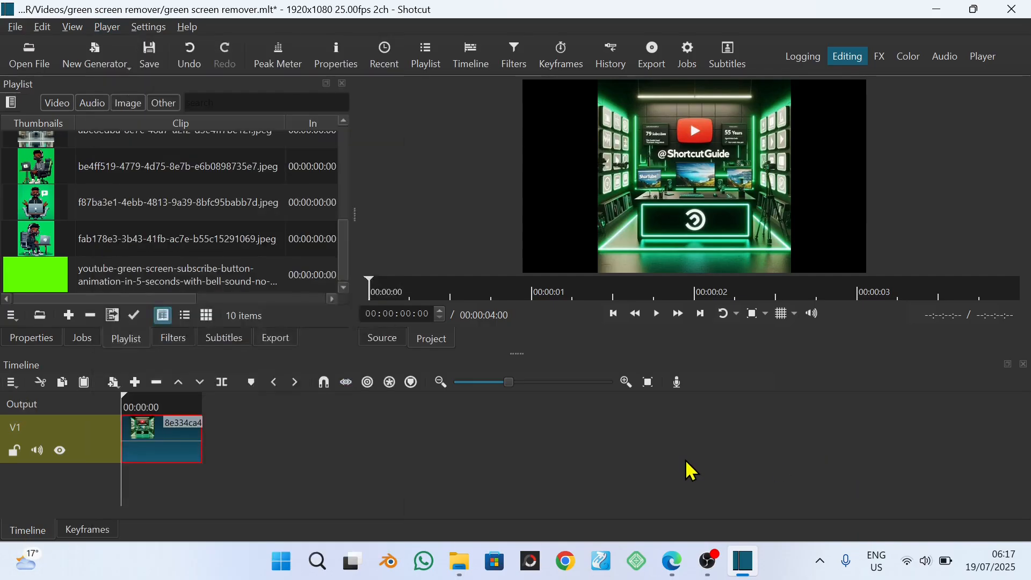
- Turn off the display of small icons in the interface
left_click(72, 28)
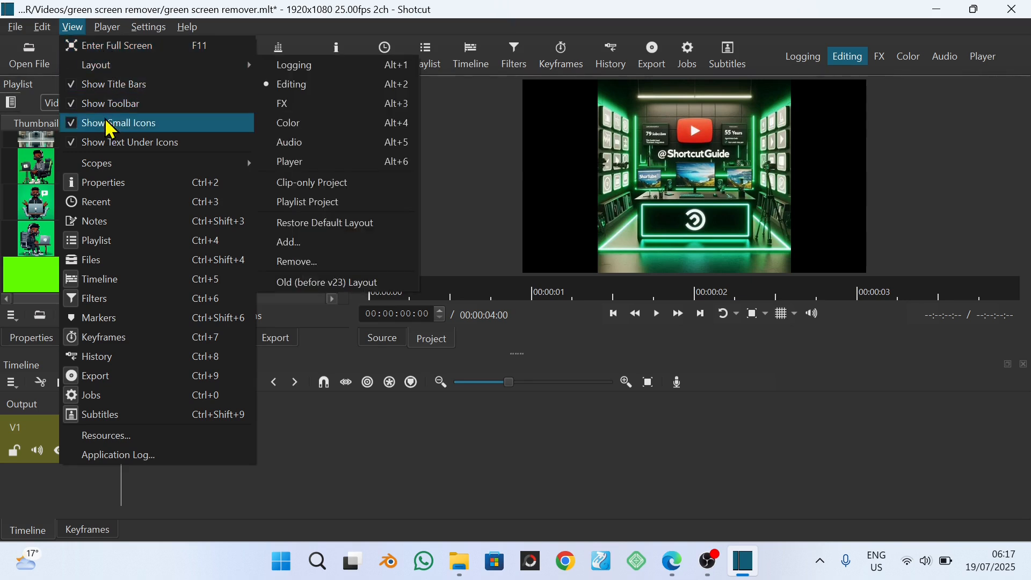
left_click(77, 131)
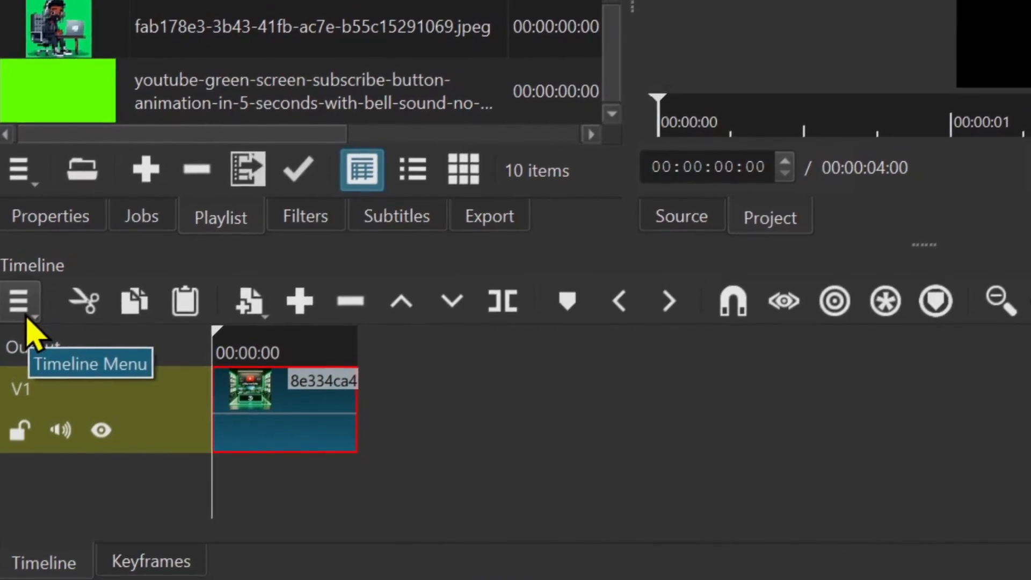
- Add a second video track to the timeline above V1
left_click(24, 321)
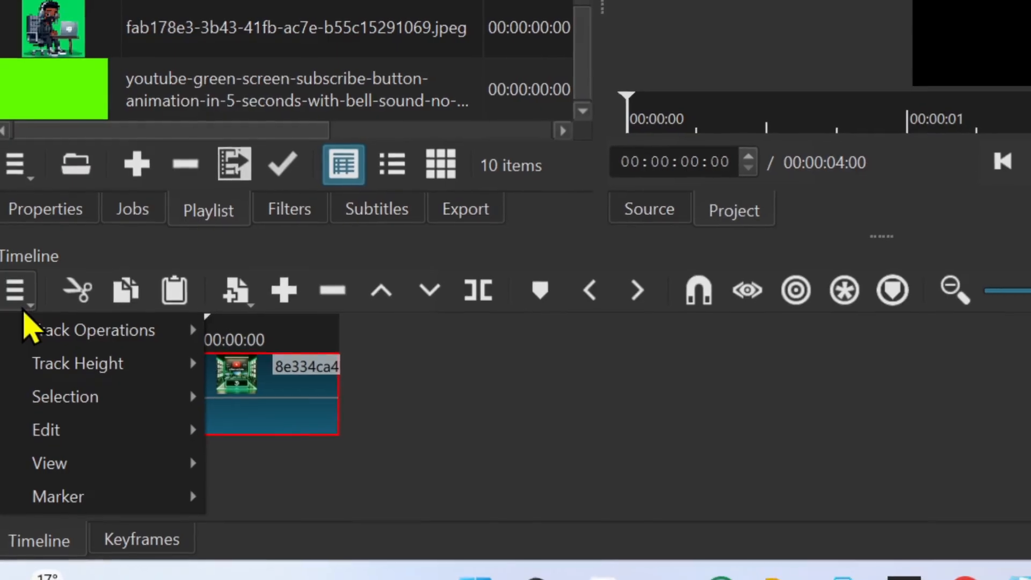
mouse_move(32, 341)
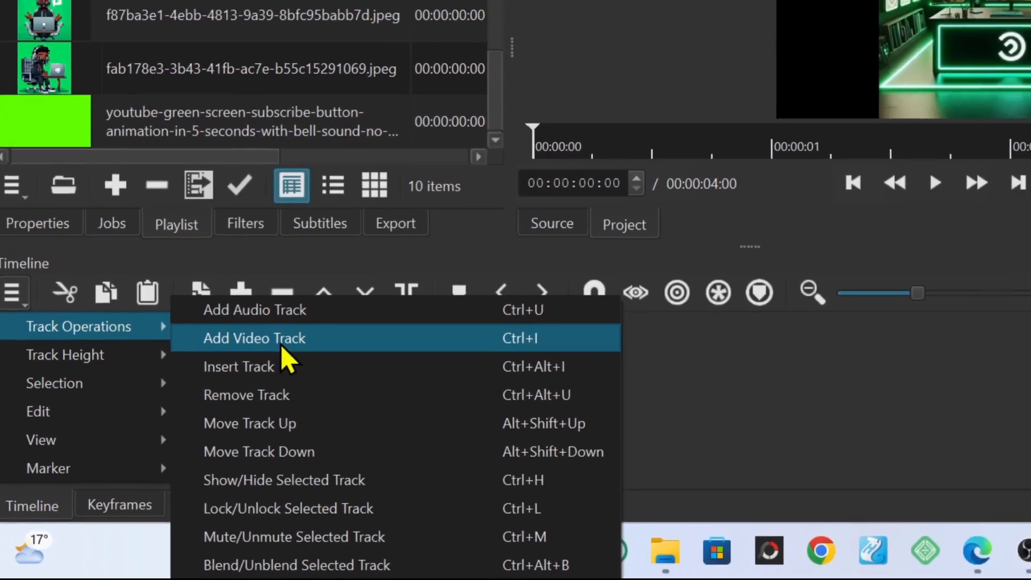
left_click(310, 329)
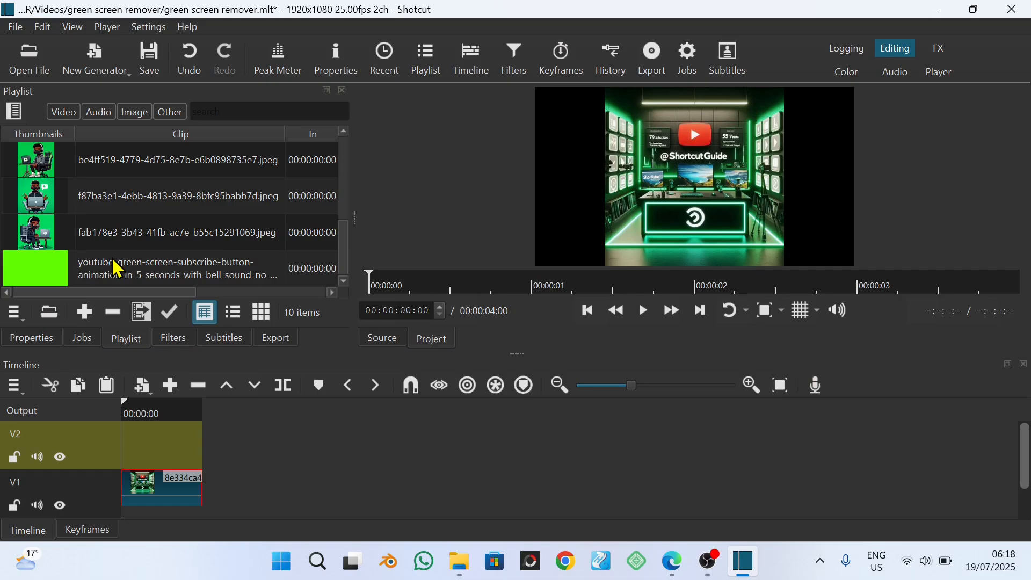
- Display the playlist clips as a grid of thumbnail icons
scroll(122, 243, "up", 1)
scroll(131, 240, "down", 1)
left_click(262, 314)
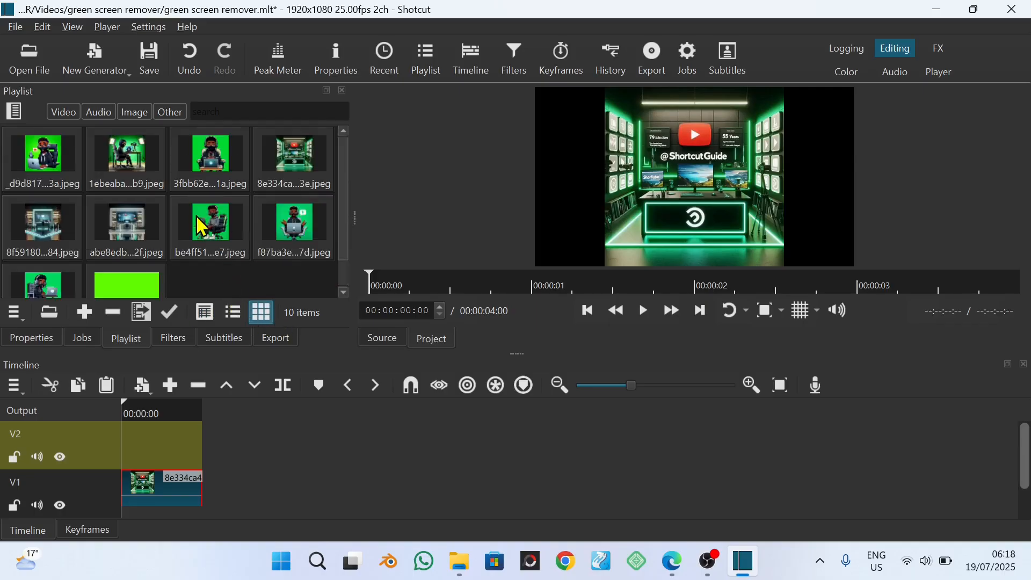
- Place be4ff519, f87ba3e1, the subscribe-button animation, fab178e3, _d9d81735 and 1ebeabae together at the start of track V2, and preview the playback
left_click(57, 161)
left_click(222, 176)
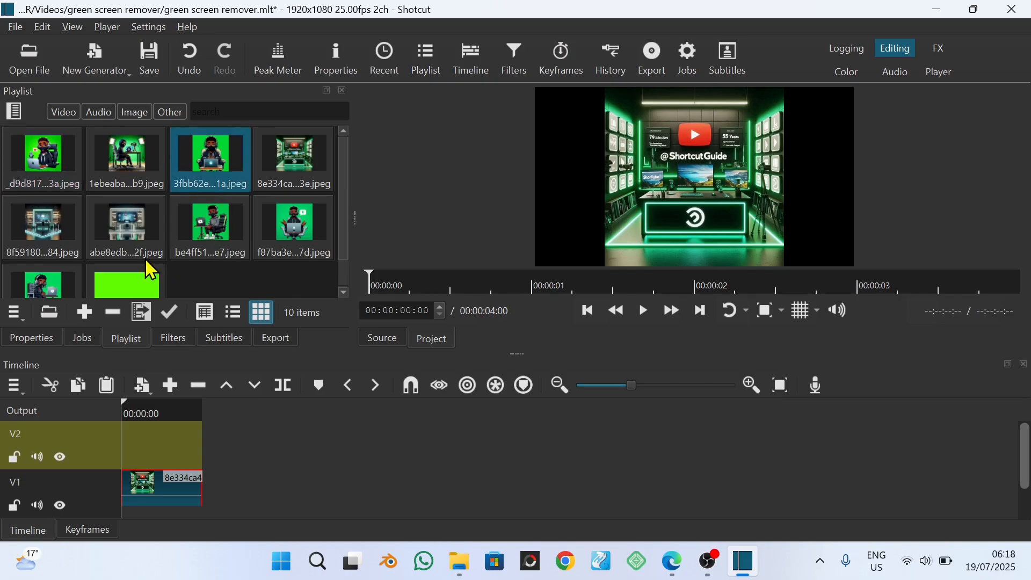
left_click(210, 227)
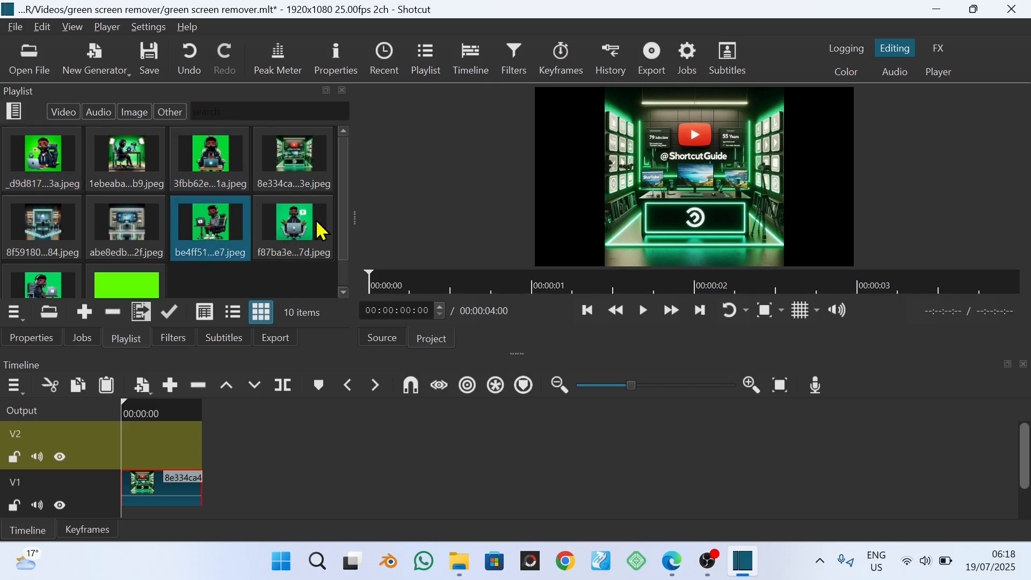
left_click(311, 236, "shift")
left_click(117, 283, "ctrl")
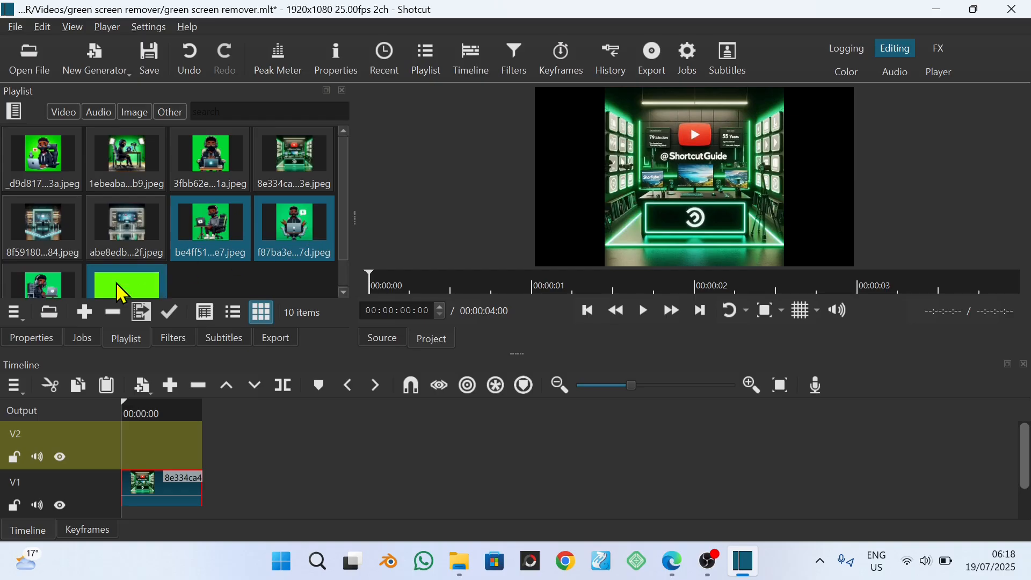
left_click(58, 290, "ctrl")
left_click(64, 180, "ctrl")
left_click(122, 176, "ctrl")
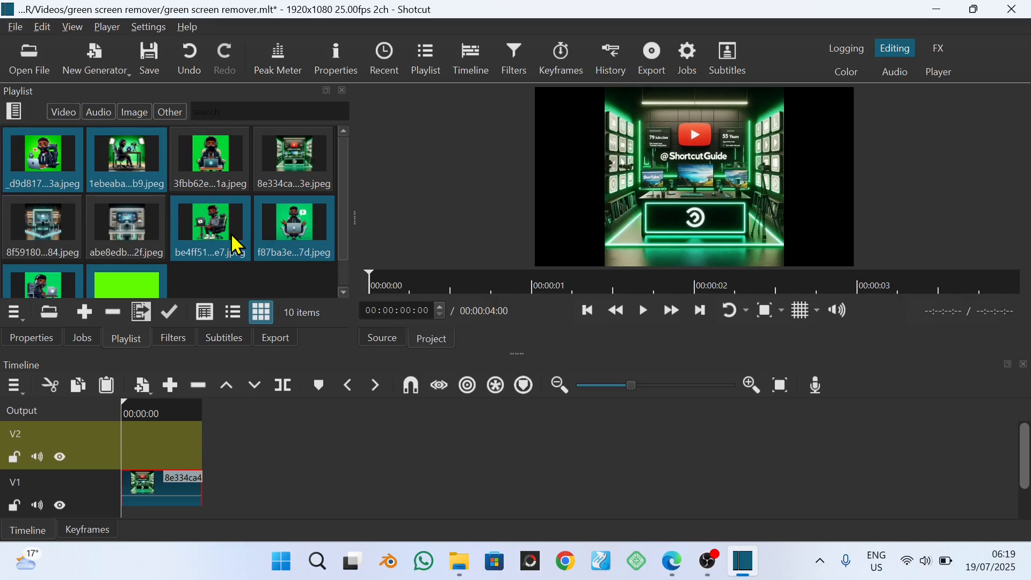
left_click_drag(183, 397, 129, 433)
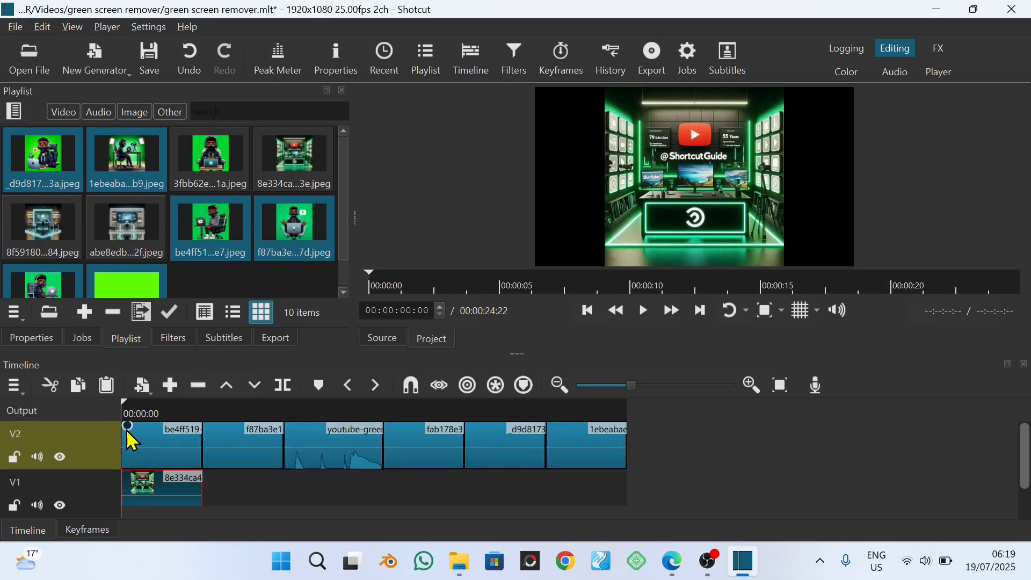
key("space")
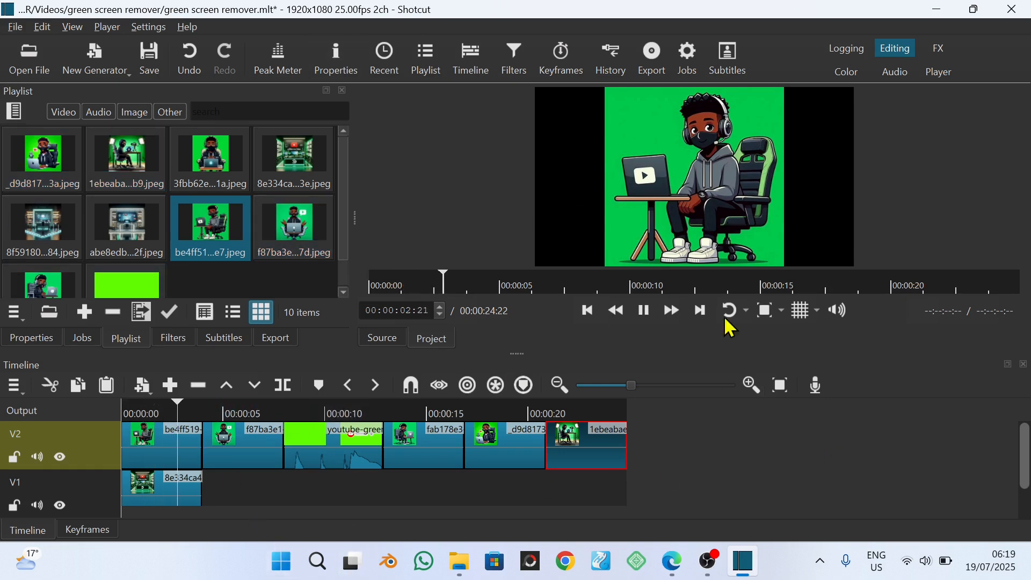
key("space")
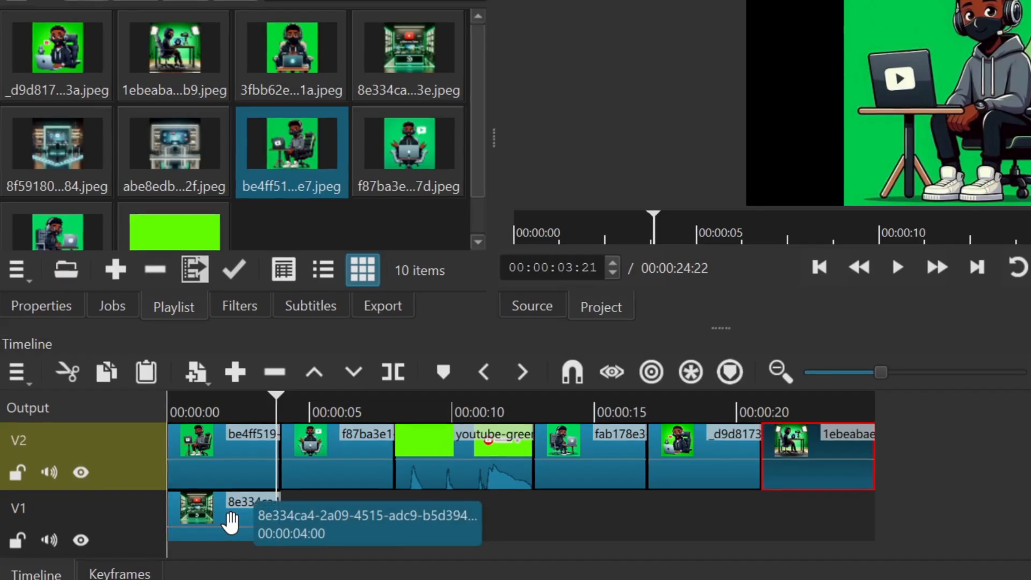
- Add the Size, Position & Rotate filter to the studio background clip on track V1
left_click(231, 521)
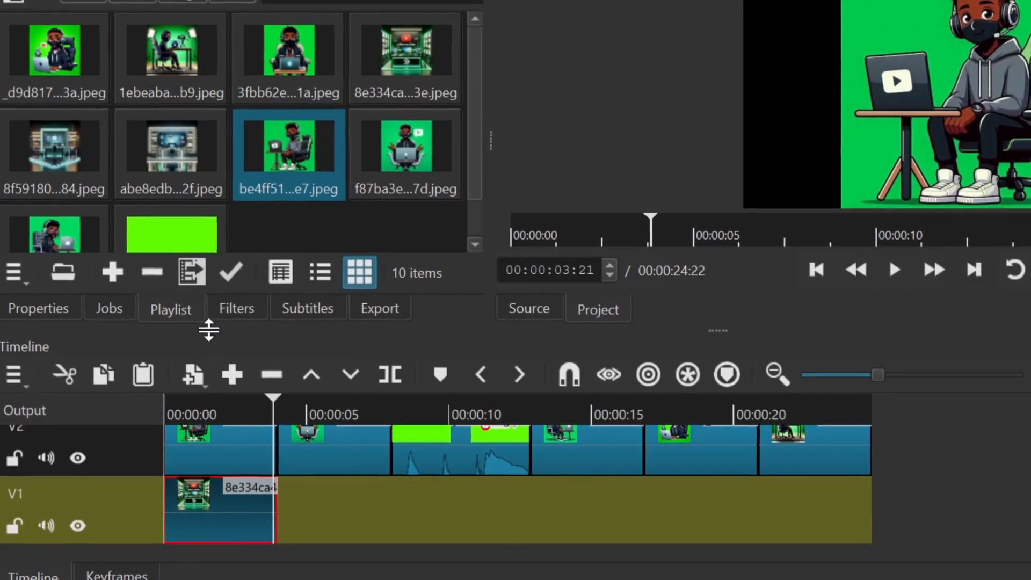
left_click(231, 307)
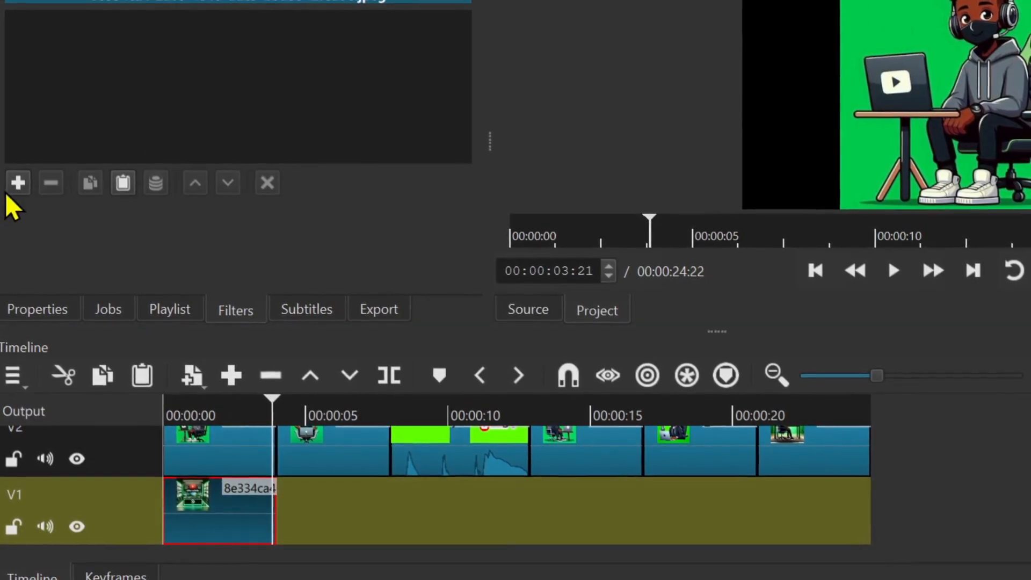
left_click(18, 184)
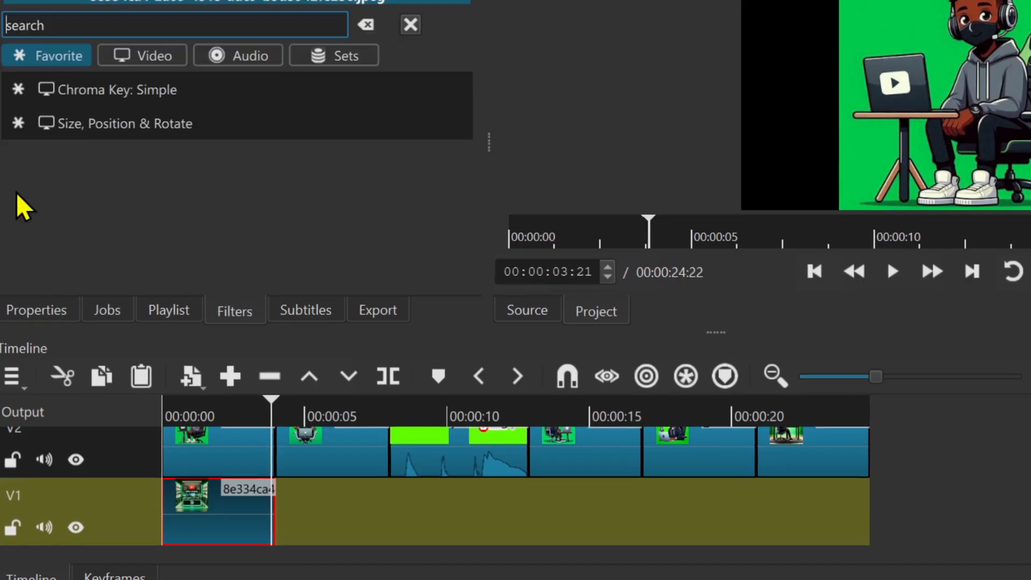
left_click(50, 26)
type("s")
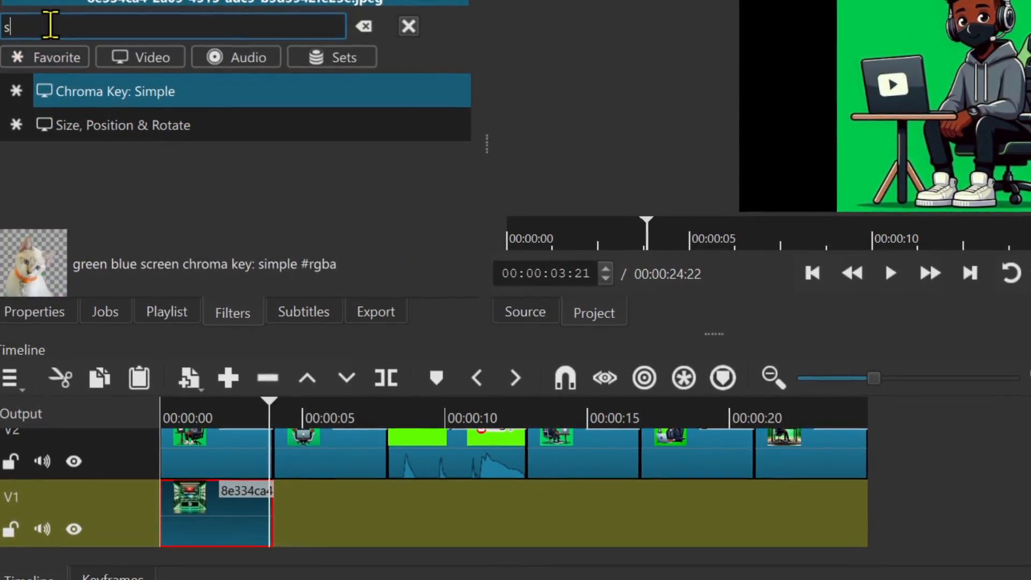
type("i")
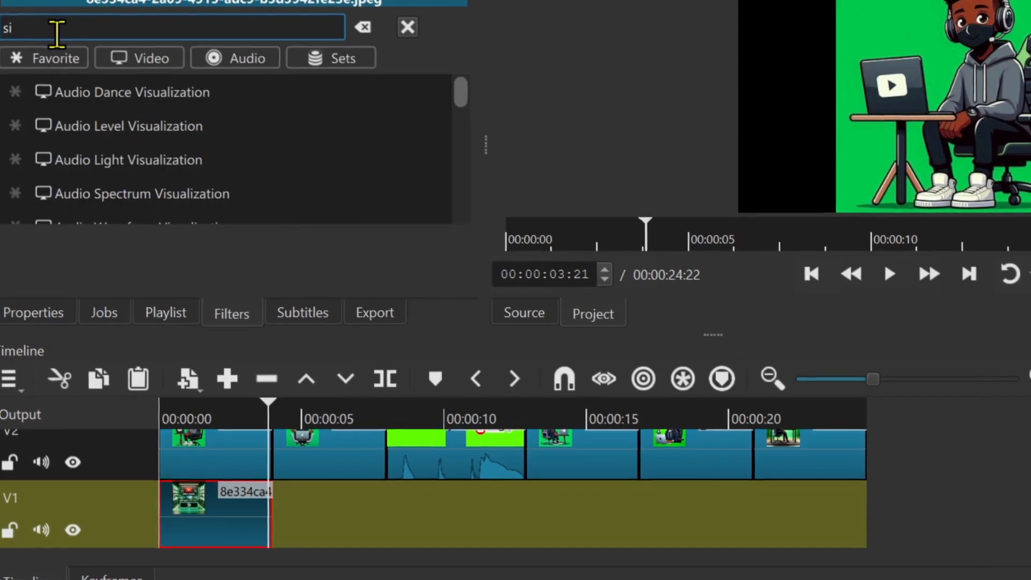
type("ze")
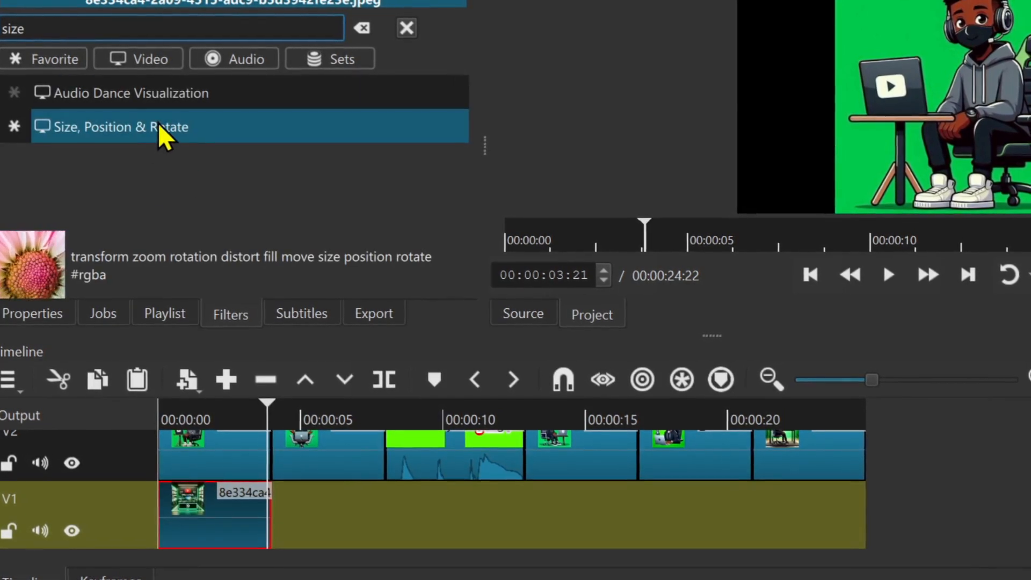
left_click(163, 136)
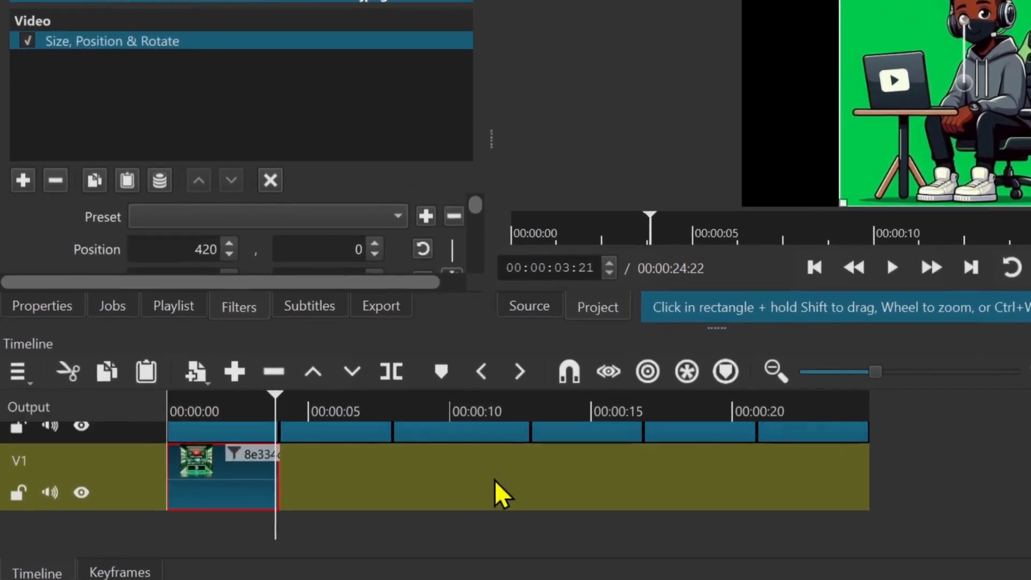
- With track V2 temporarily hidden, set the V1 background's size mode to Distort and stretch the image across the full frame
scroll(429, 488, "up", 2)
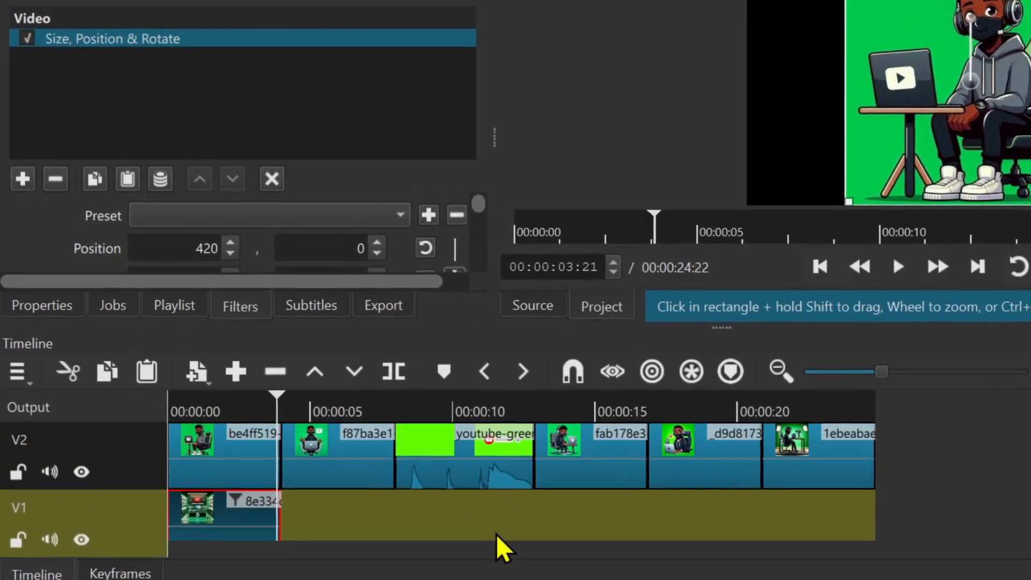
left_click(80, 472)
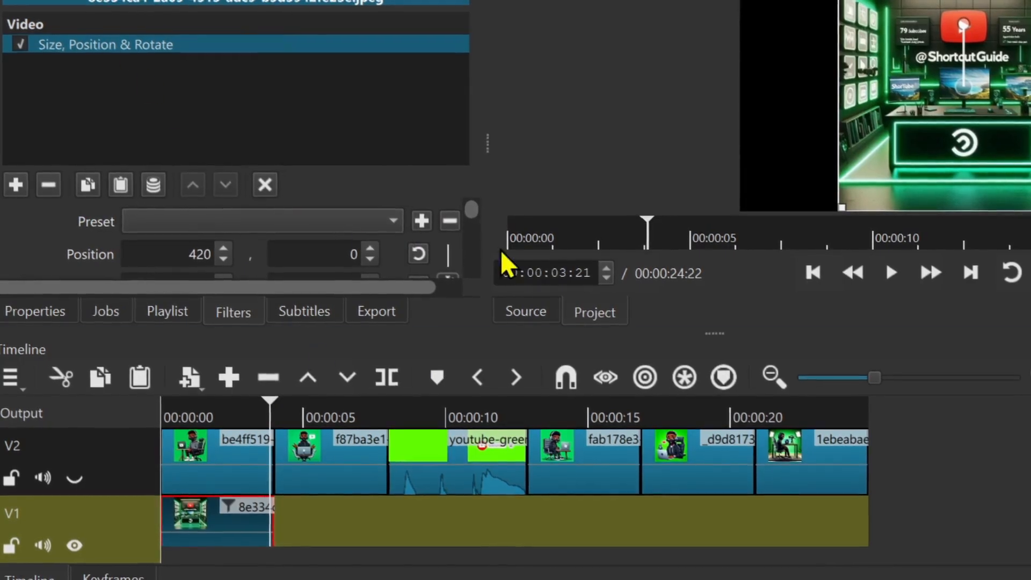
left_click_drag(466, 215, 465, 248)
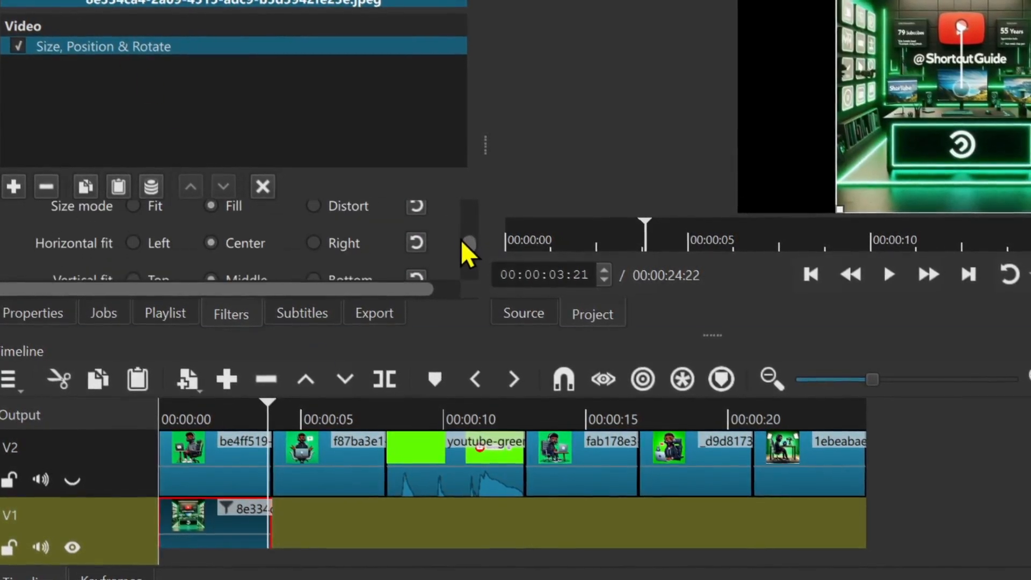
left_click(314, 207)
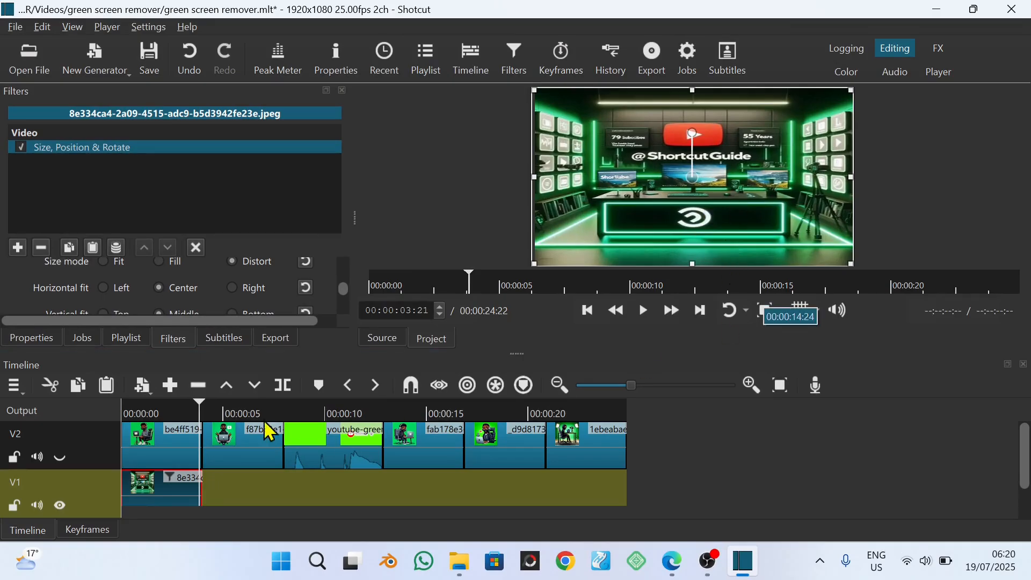
left_click(65, 461)
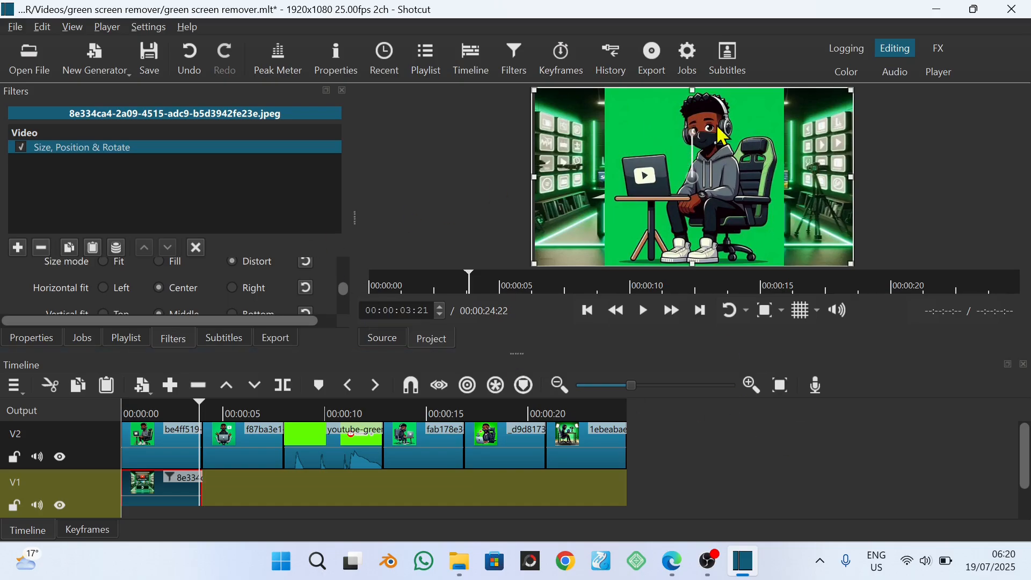
- Add the Chroma Key: Simple filter to the be4ff519 clip on track V2
left_click(170, 456)
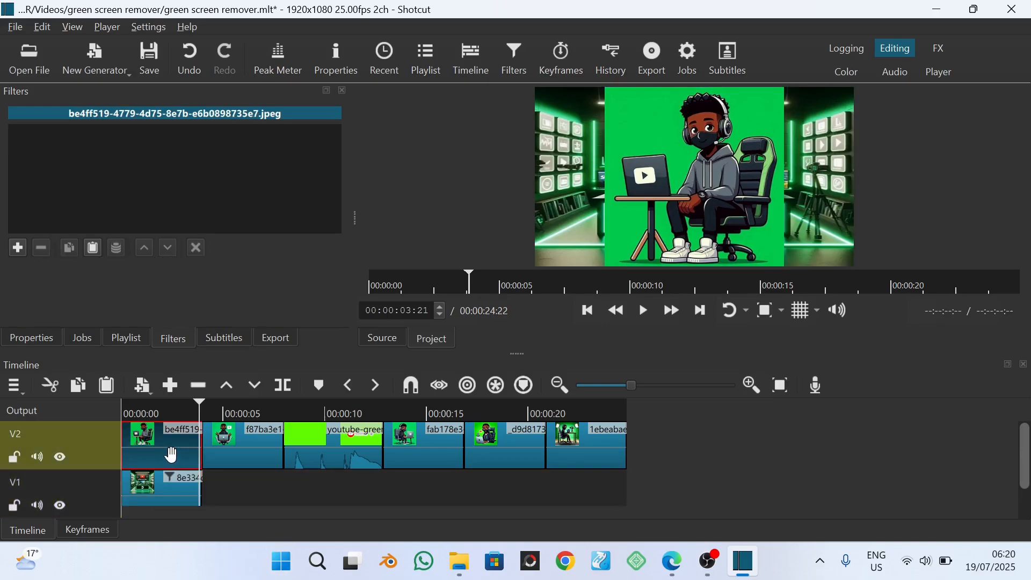
key("f")
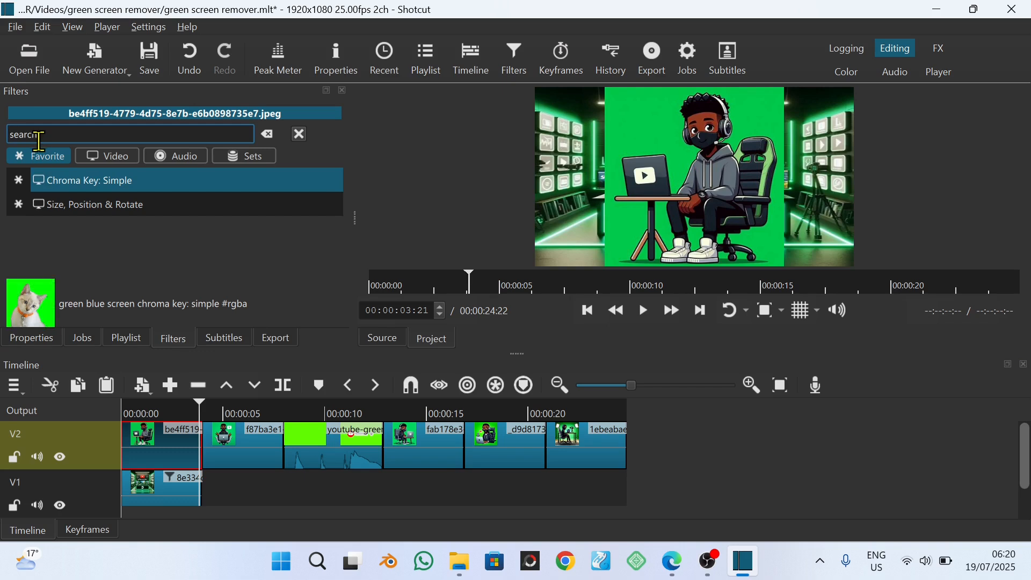
type("chrom")
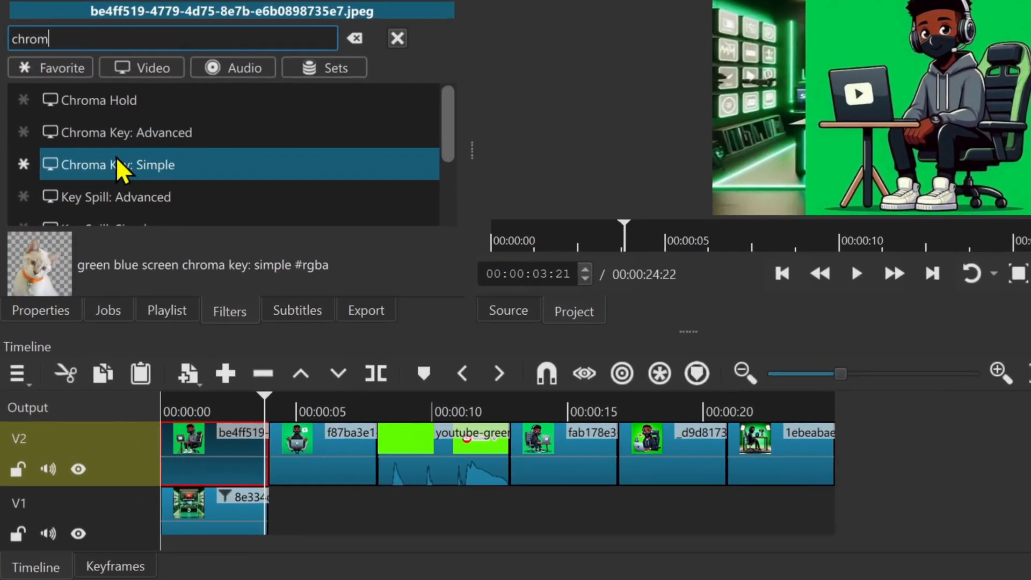
left_click(122, 166)
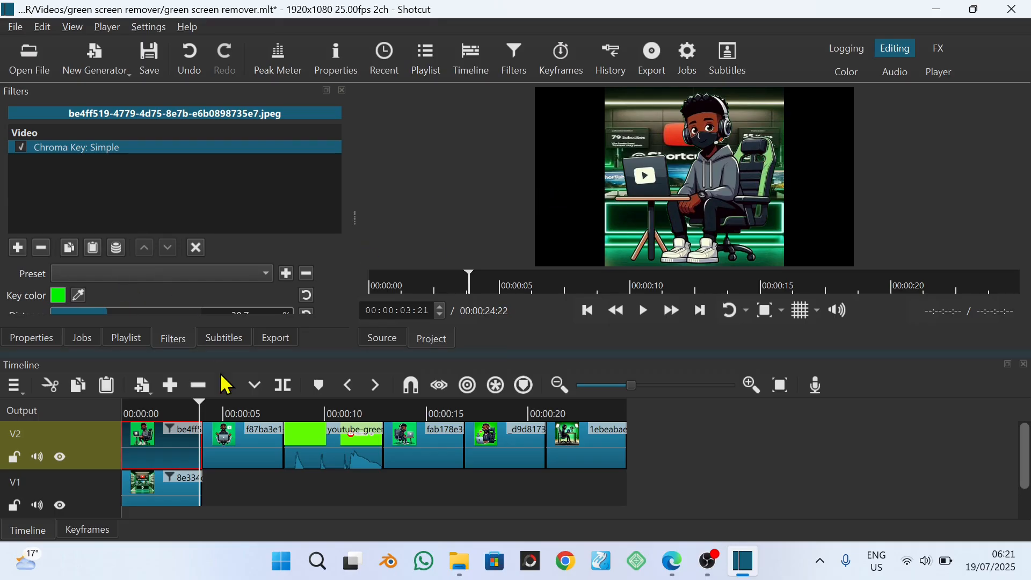
- Add the Size, Position & Rotate filter to the be4ff519 clip and preview the playback into the second clip
left_click(18, 248)
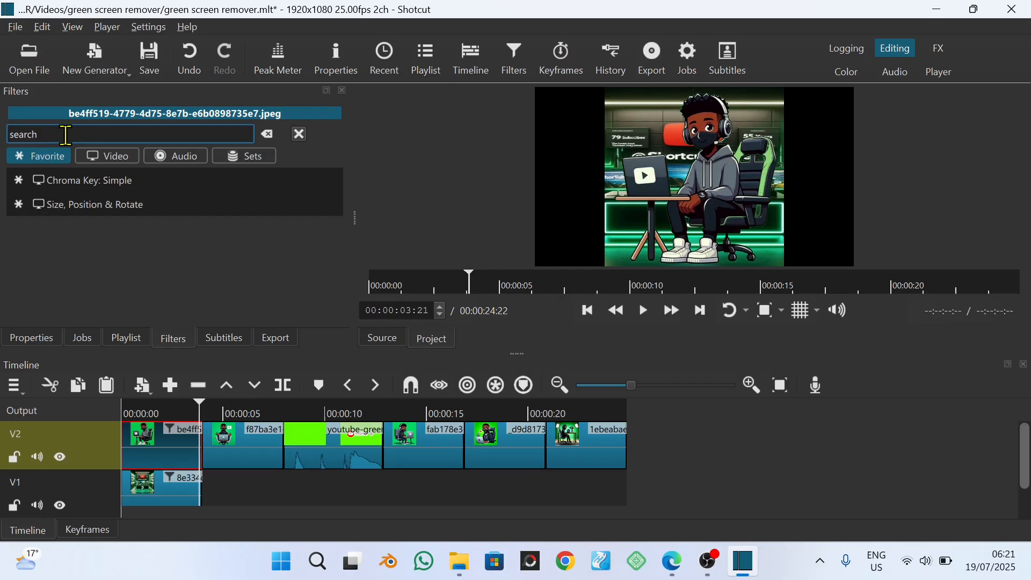
type("size")
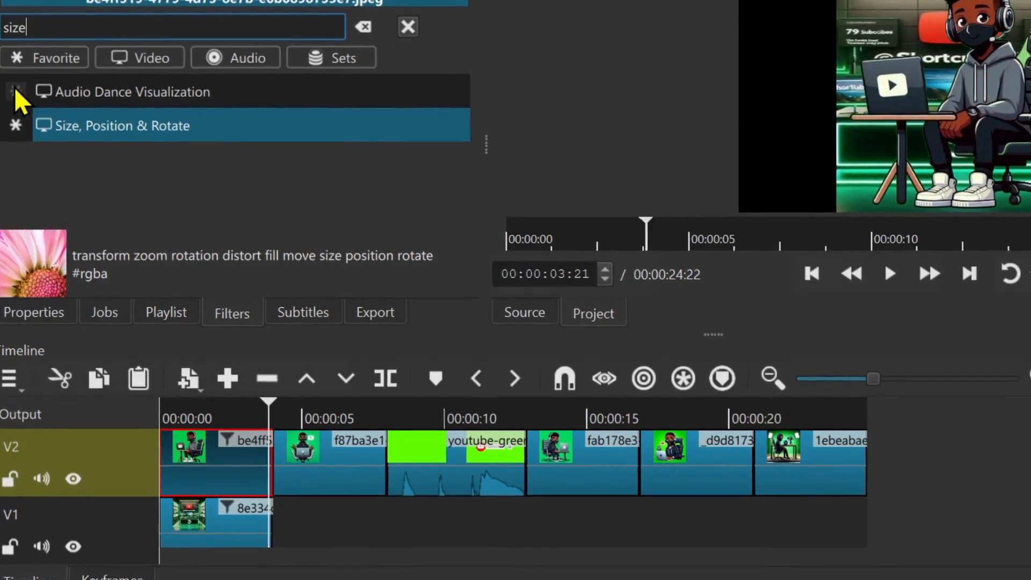
left_click(38, 61)
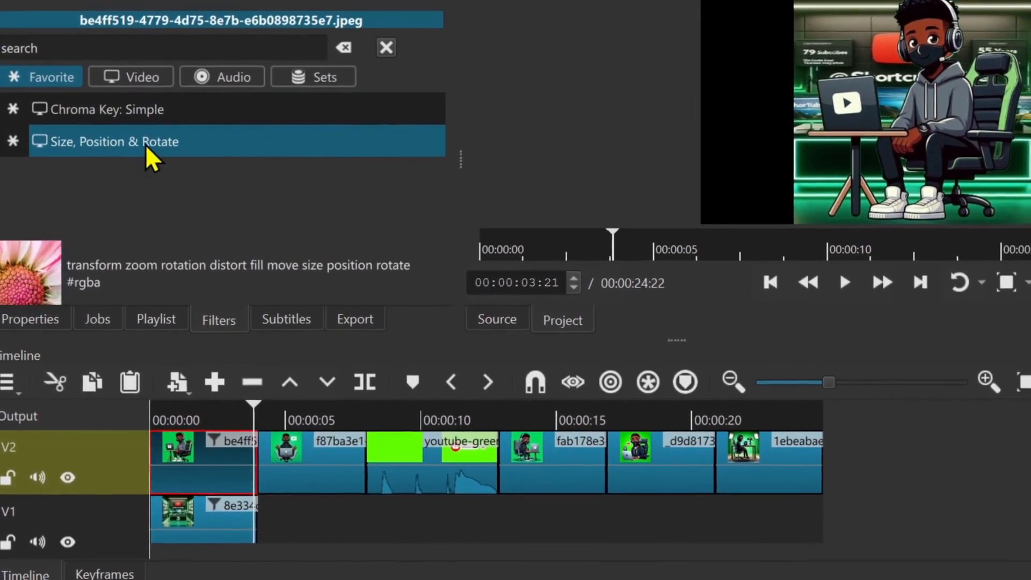
left_click(146, 151)
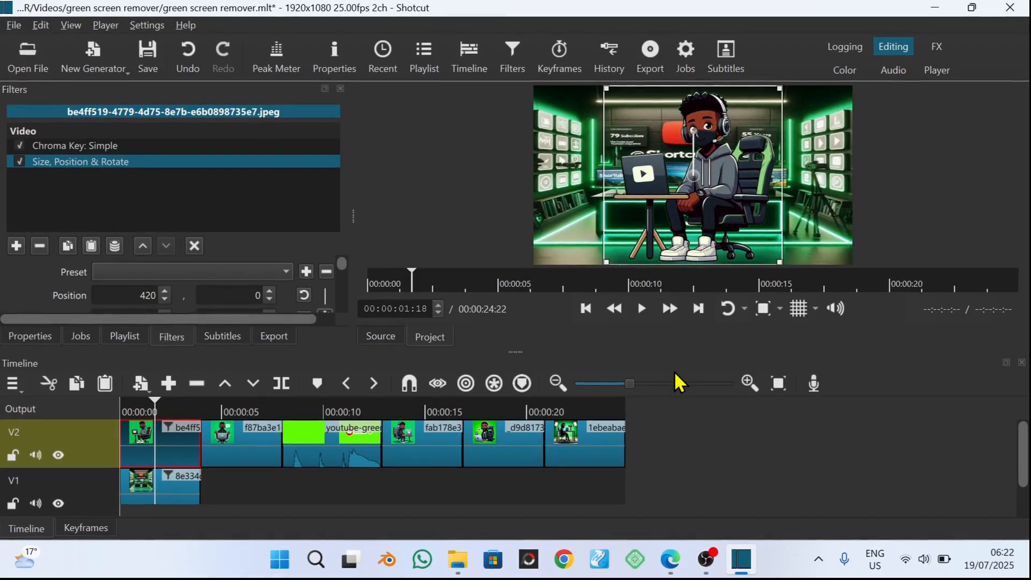
key("space")
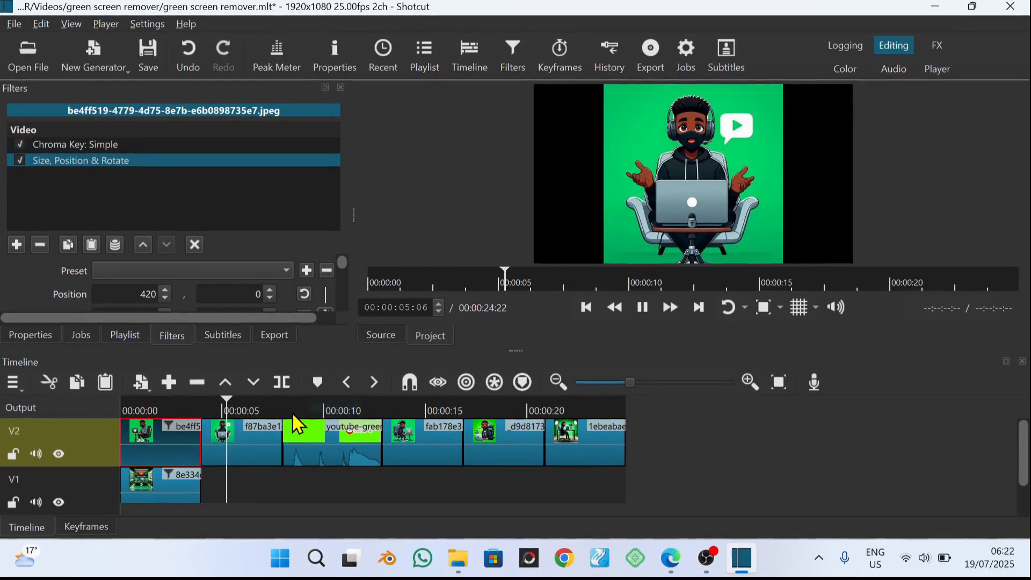
key("space")
left_click(168, 409)
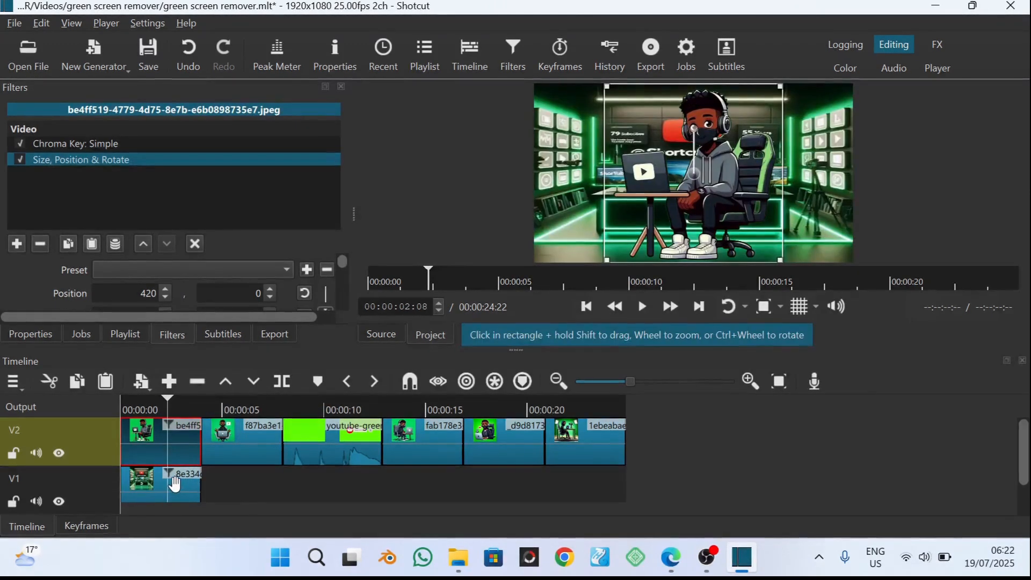
- Extend the studio background clip on V1 to the end of the last clip on V2
left_click(174, 483)
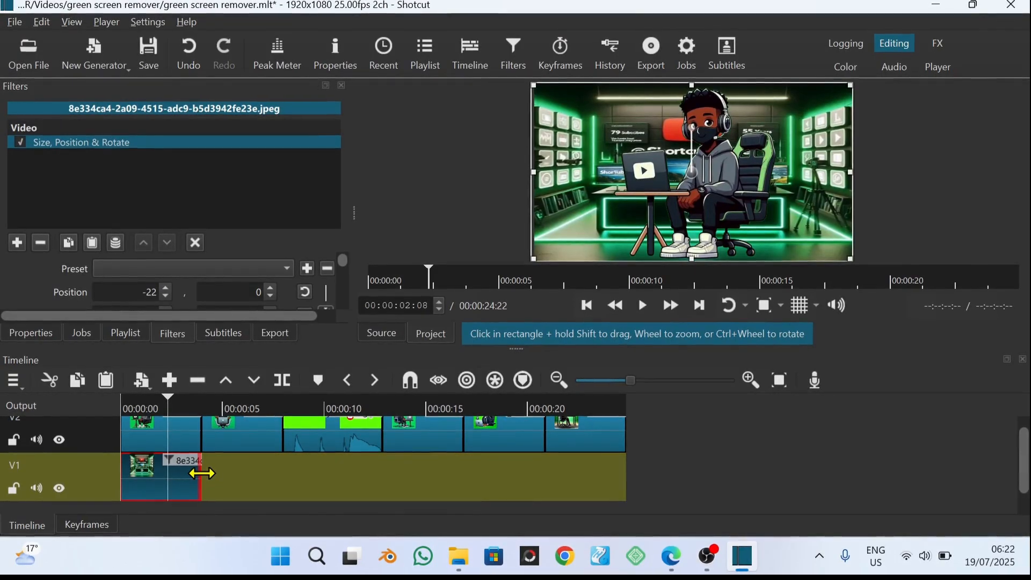
left_click_drag(201, 474, 636, 462)
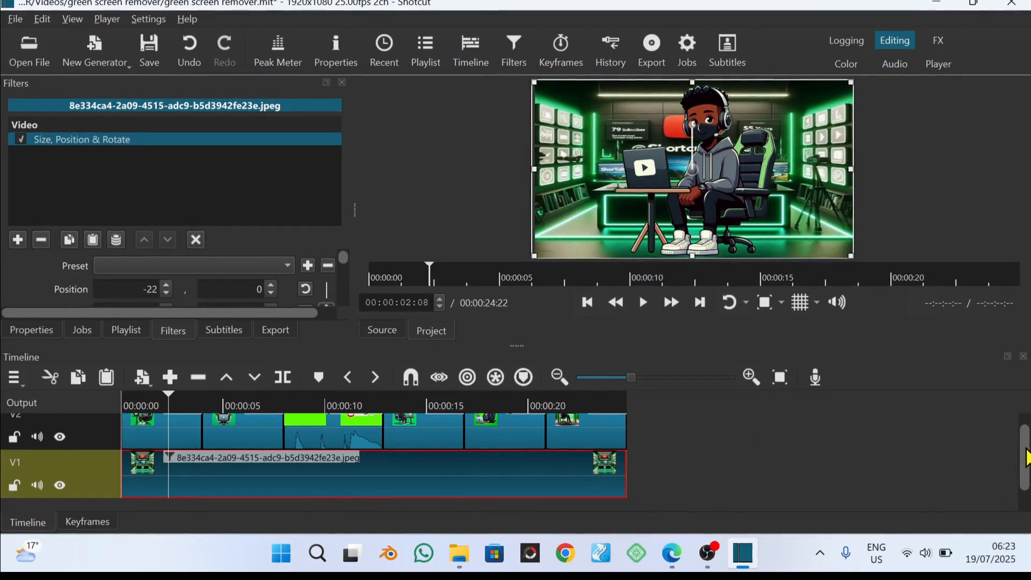
scroll(1026, 456, "up", 1)
- Move the playhead over the f87ba3e1 clip and copy all the filters from the be4ff519 clip
left_click(237, 441)
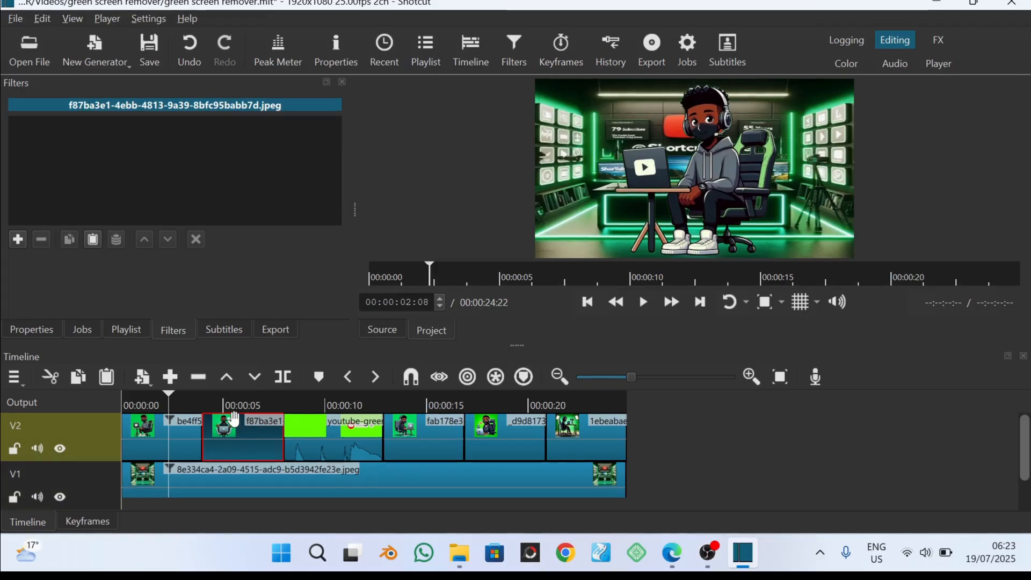
left_click(236, 404)
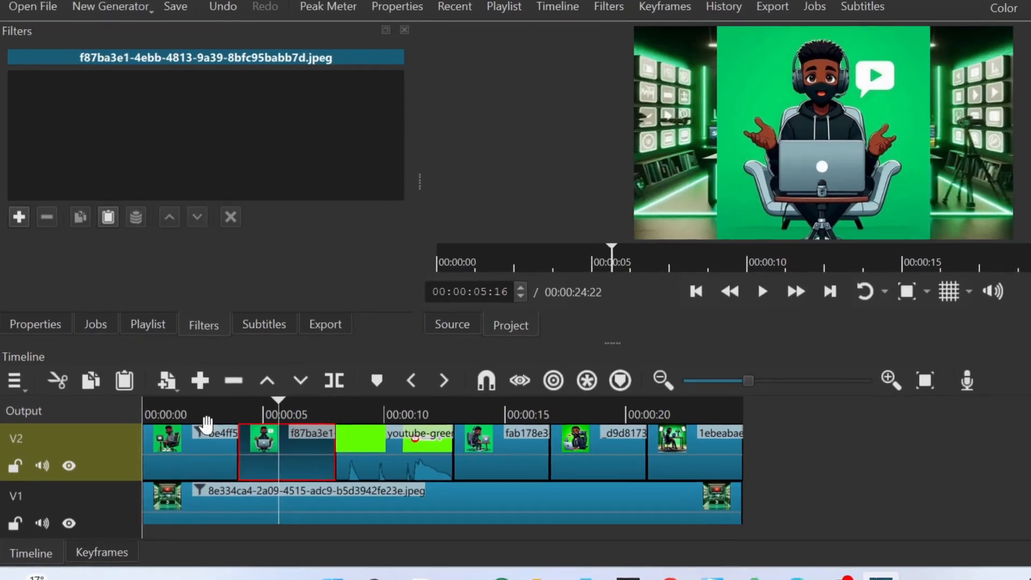
left_click(226, 445)
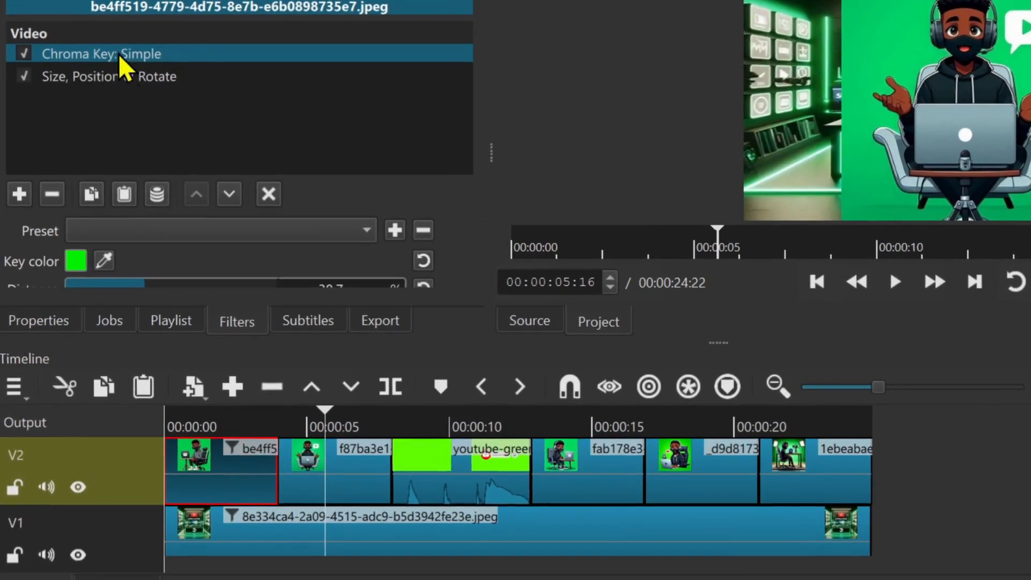
left_click(94, 194)
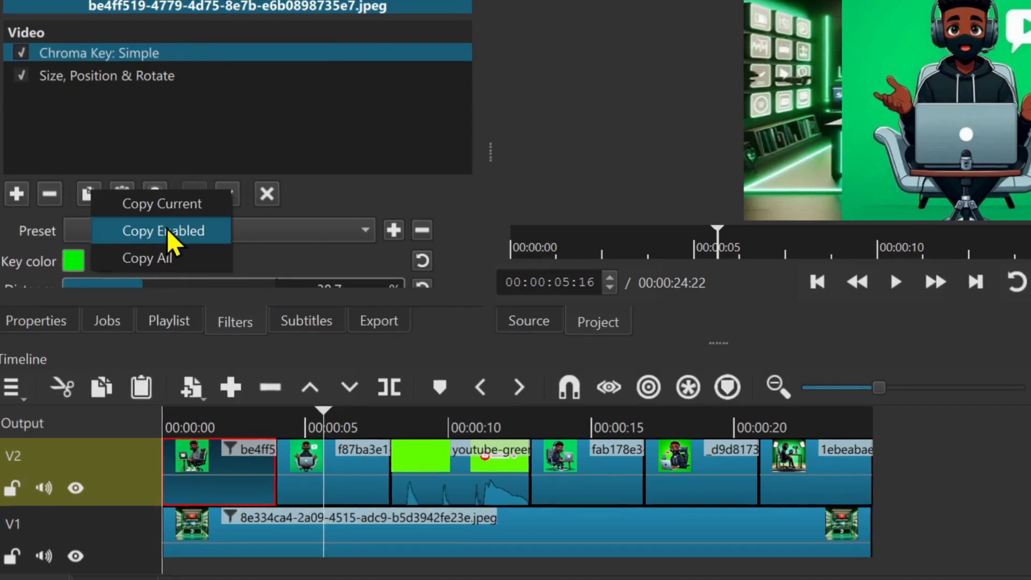
left_click(180, 254)
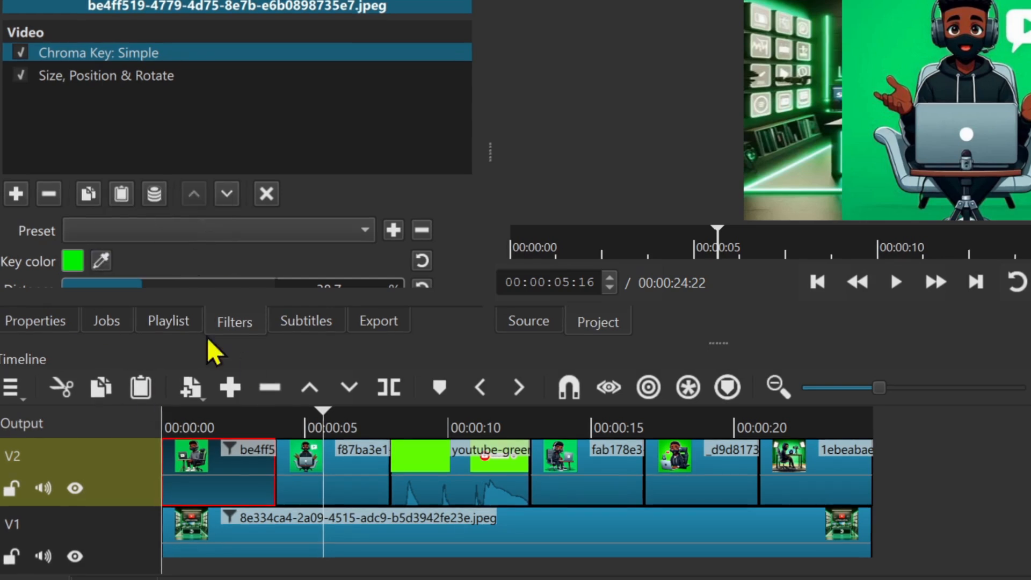
- Paste the copied filters onto the f87ba3e1 clip and the subscribe-button animation on V2, previewing the playback in between
left_click(317, 462)
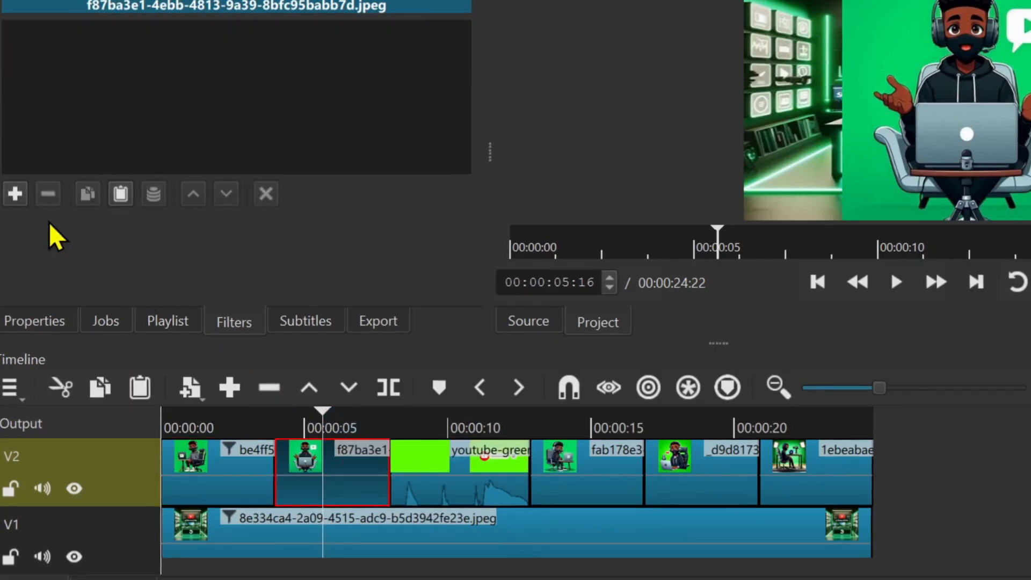
left_click(120, 194)
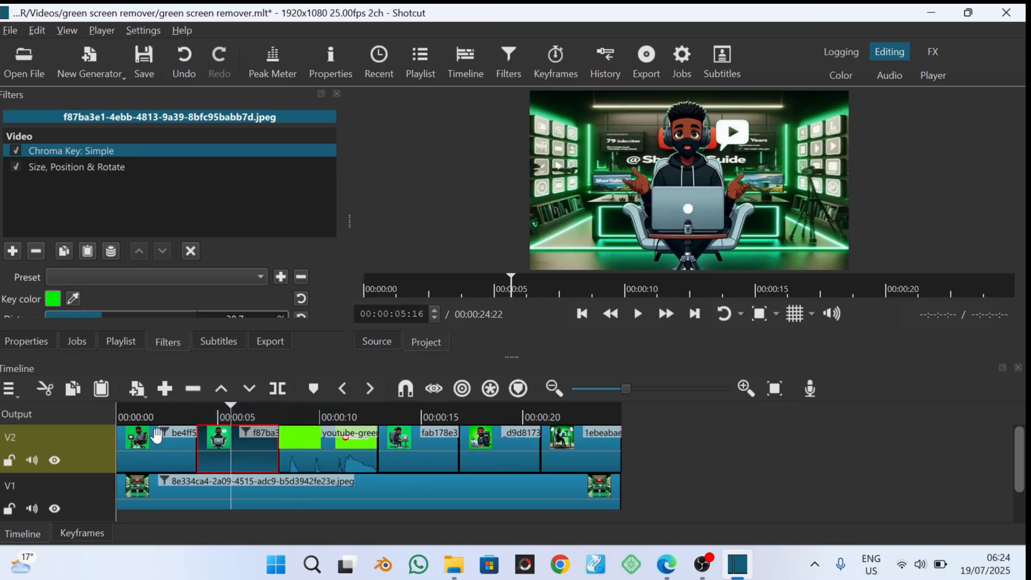
left_click(168, 417)
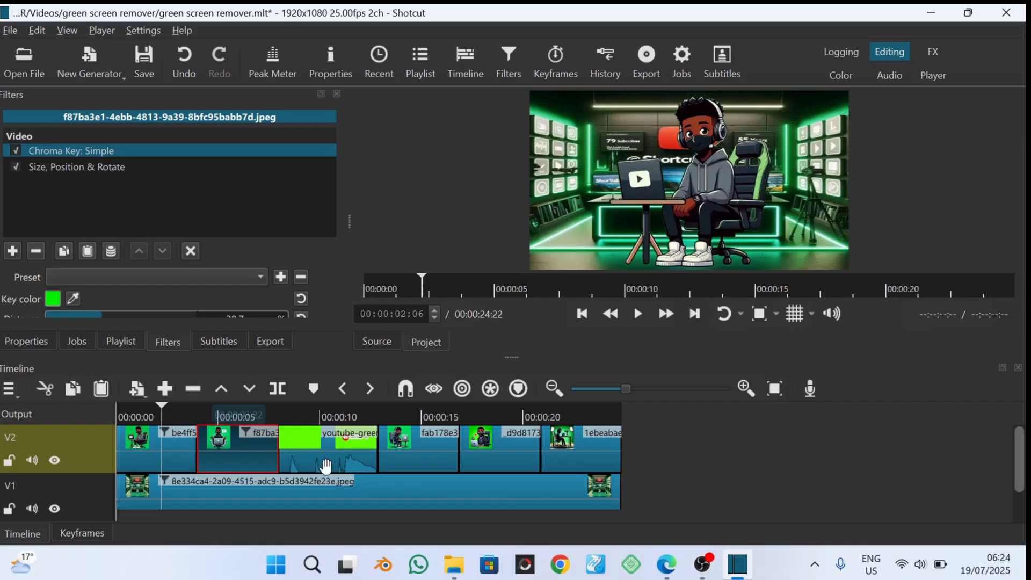
key("space")
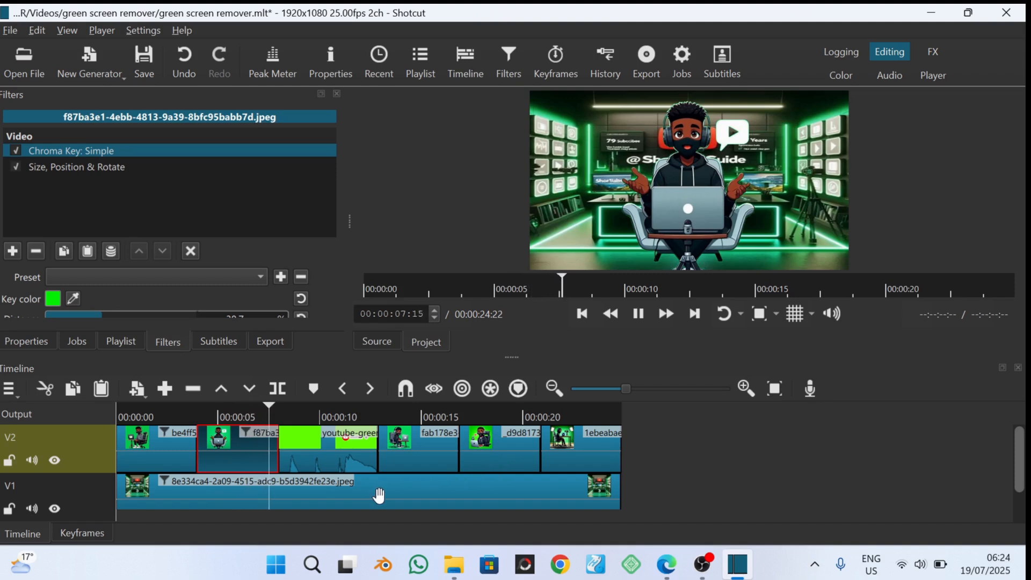
key("space")
left_click(329, 429)
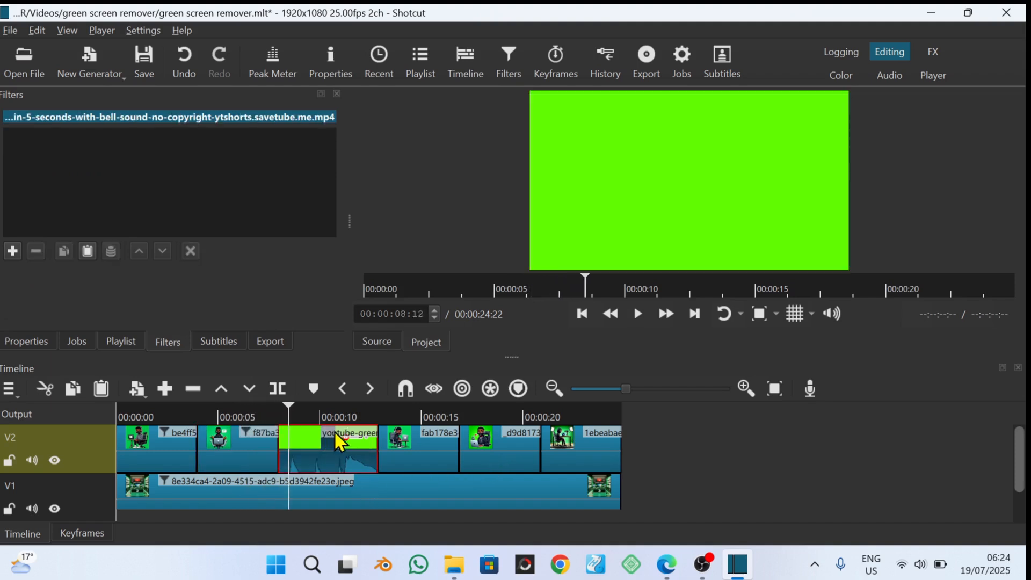
left_click(86, 250)
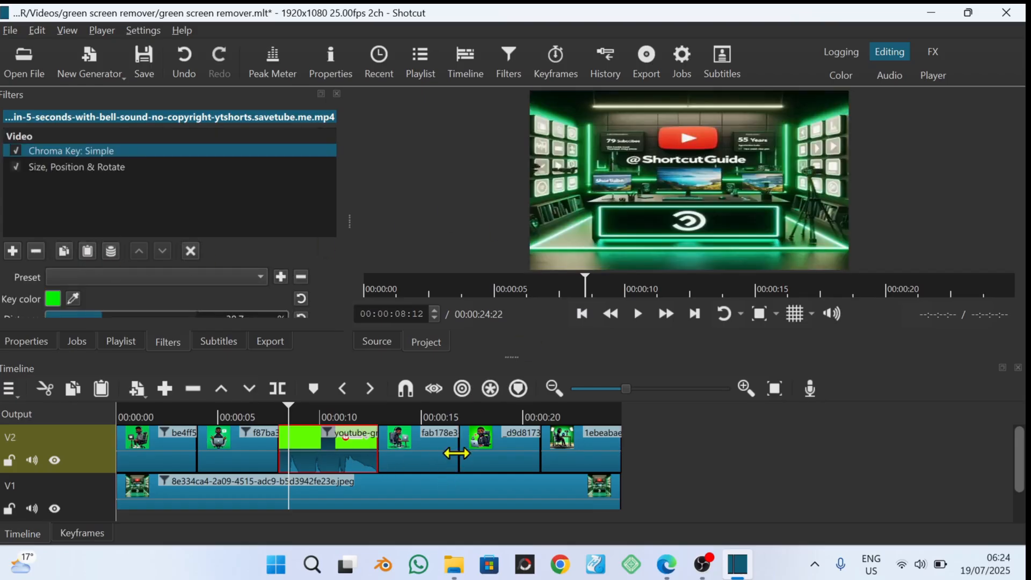
- Preview the keyed subscribe-button animation through to the fab178e3 clip, and paste the copied filters onto that clip on V2
key("space")
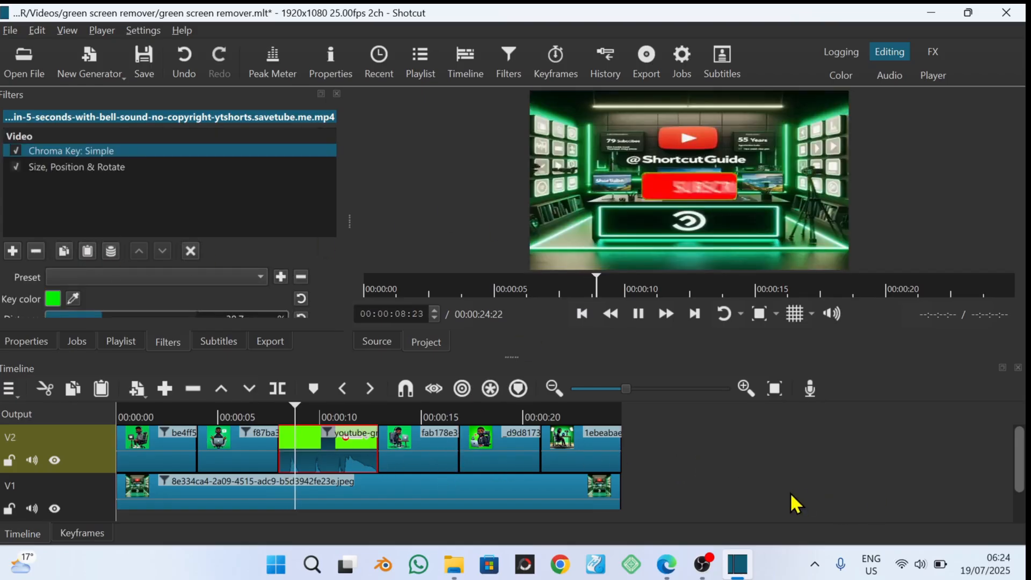
left_click(692, 239)
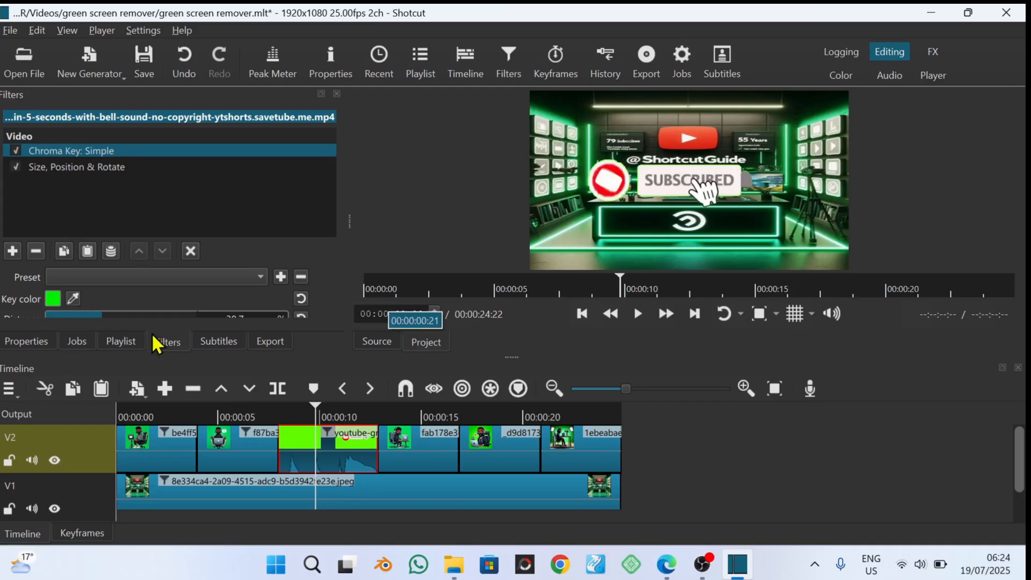
key("space")
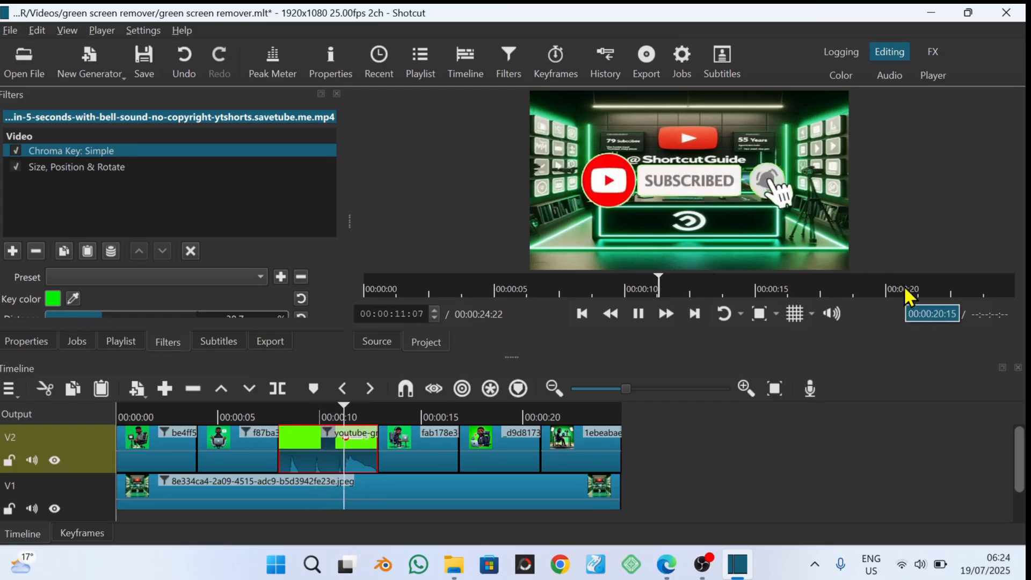
key("space")
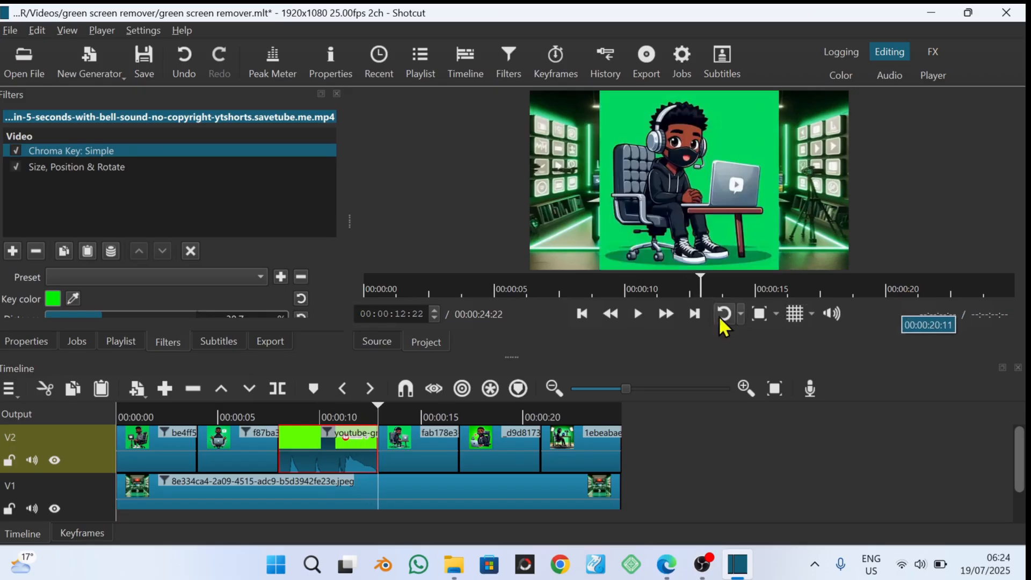
left_click(410, 452)
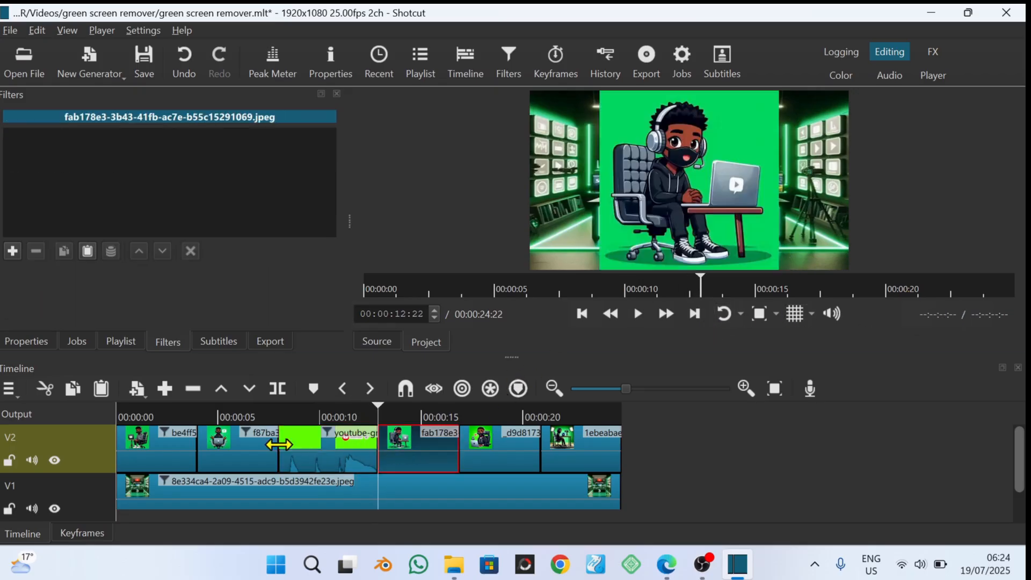
left_click(87, 251)
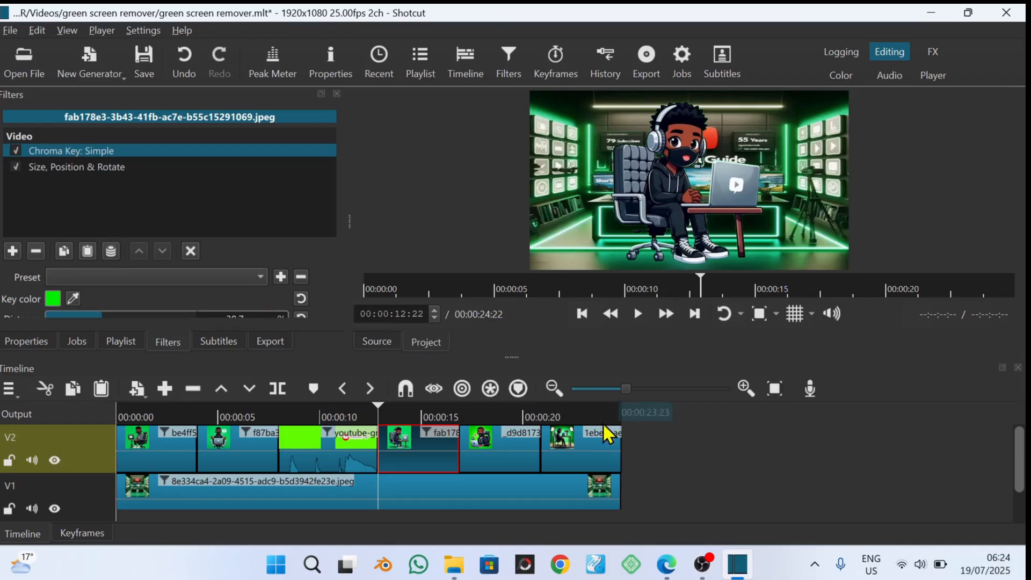
- Paste the copied filters onto the _d9d81735 clip on V2 and preview the playback from the start of the timeline
left_click(494, 414)
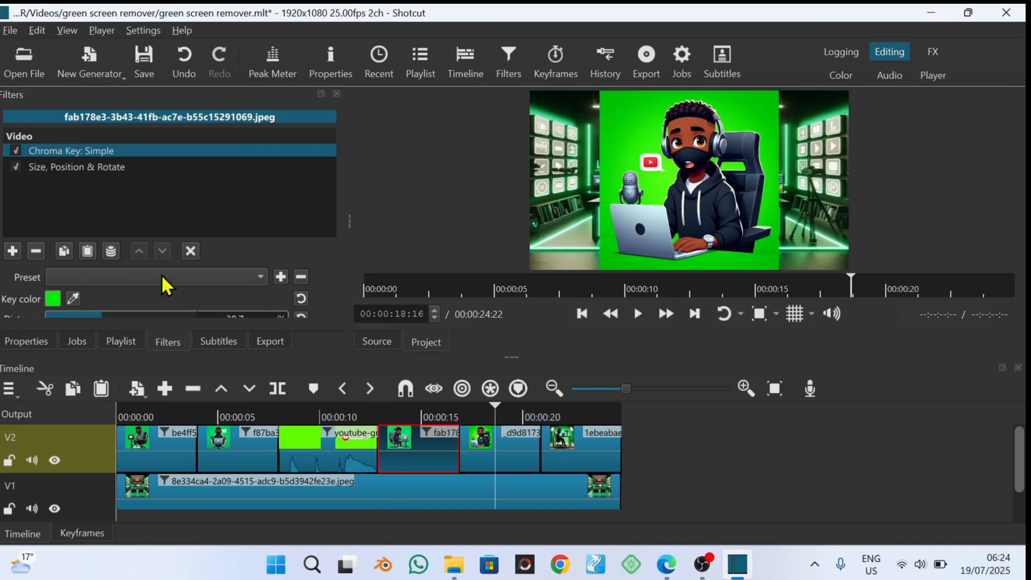
left_click(87, 251)
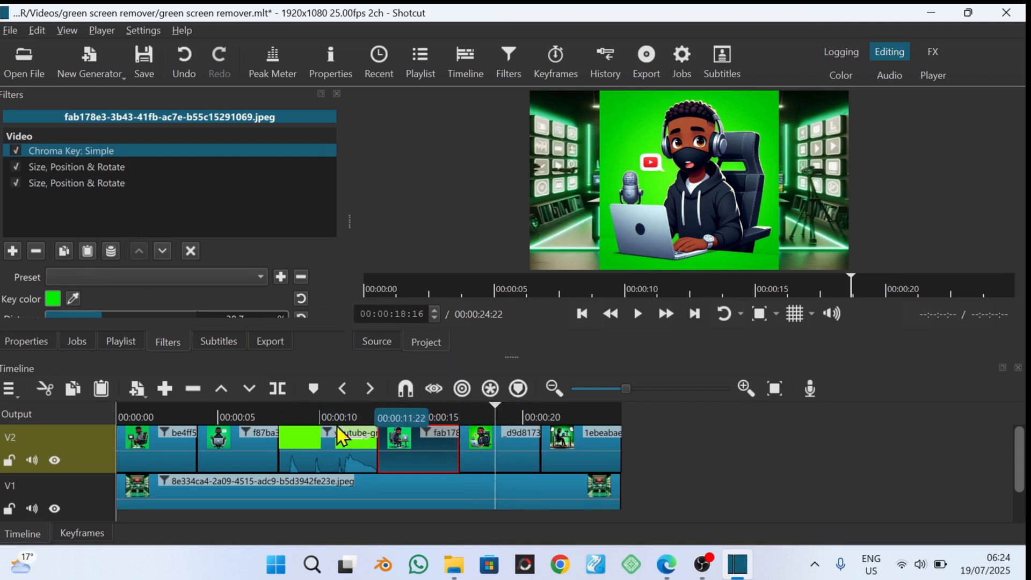
key("ctrl+z")
left_click(495, 438)
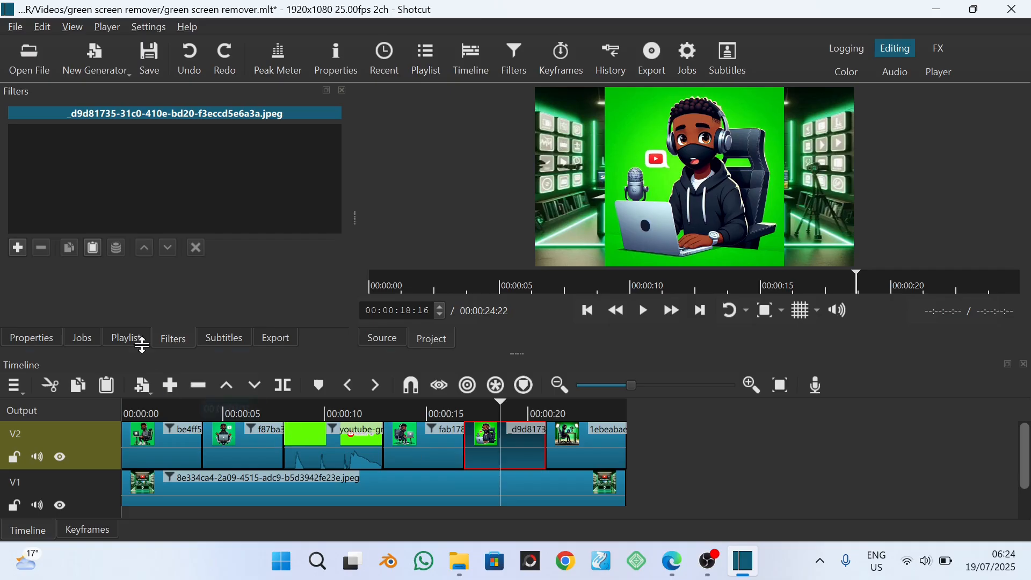
left_click(95, 250)
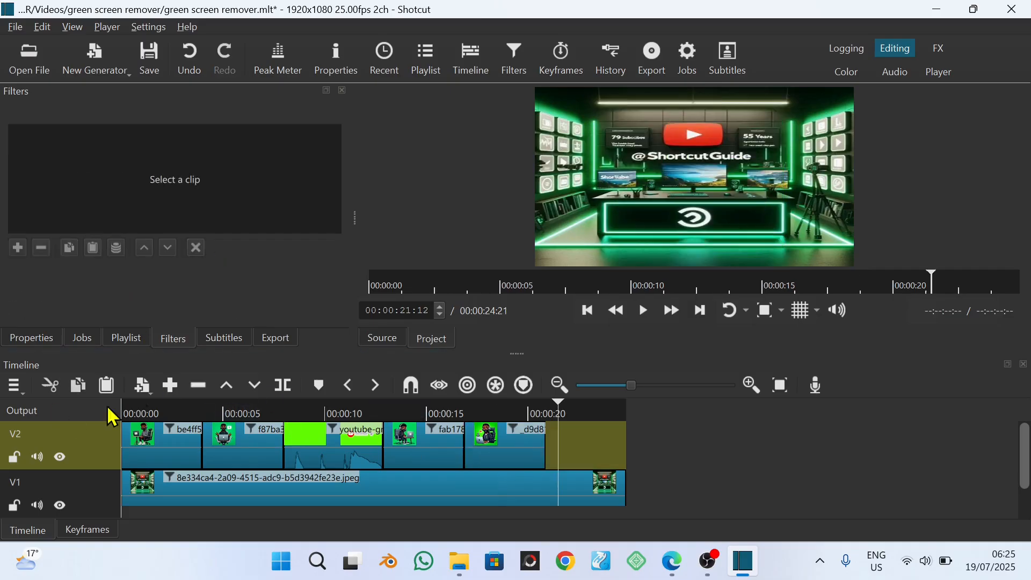
left_click(131, 408)
key("space")
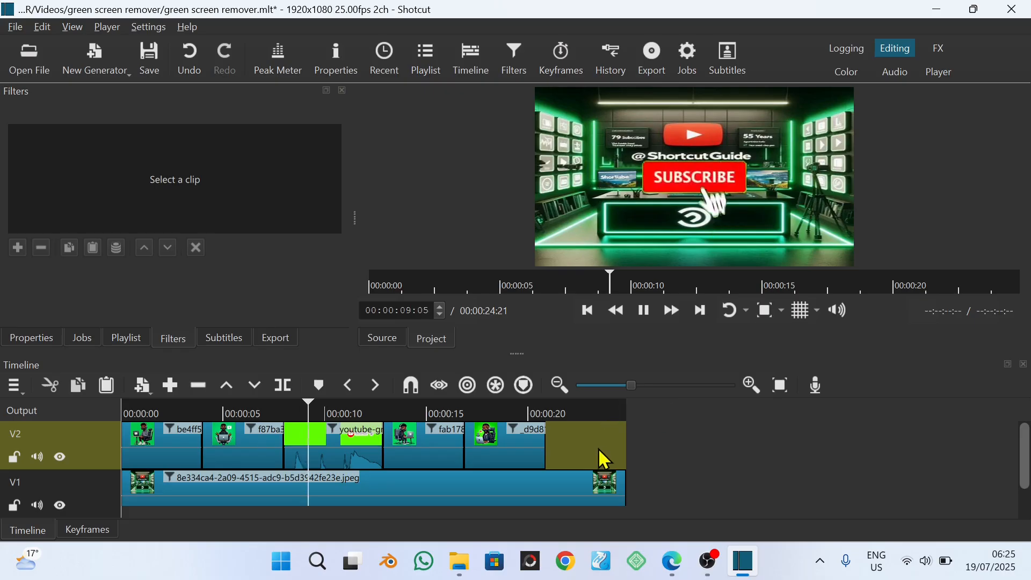
key("space")
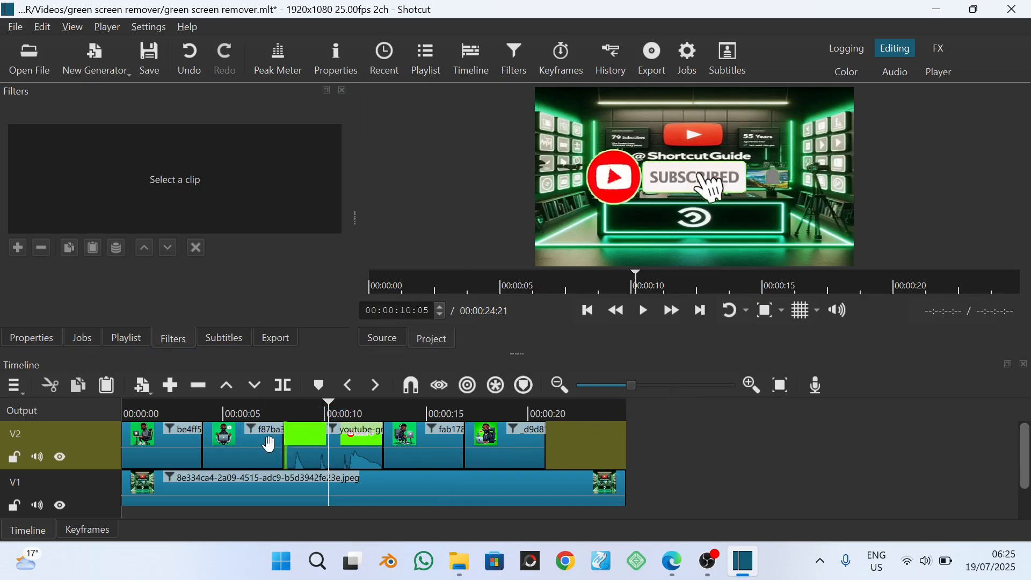
- Resample the Chroma Key: Simple key color of the f87ba3e1 clip from its speech bubble, finishing with the bubble's white
left_click(247, 456)
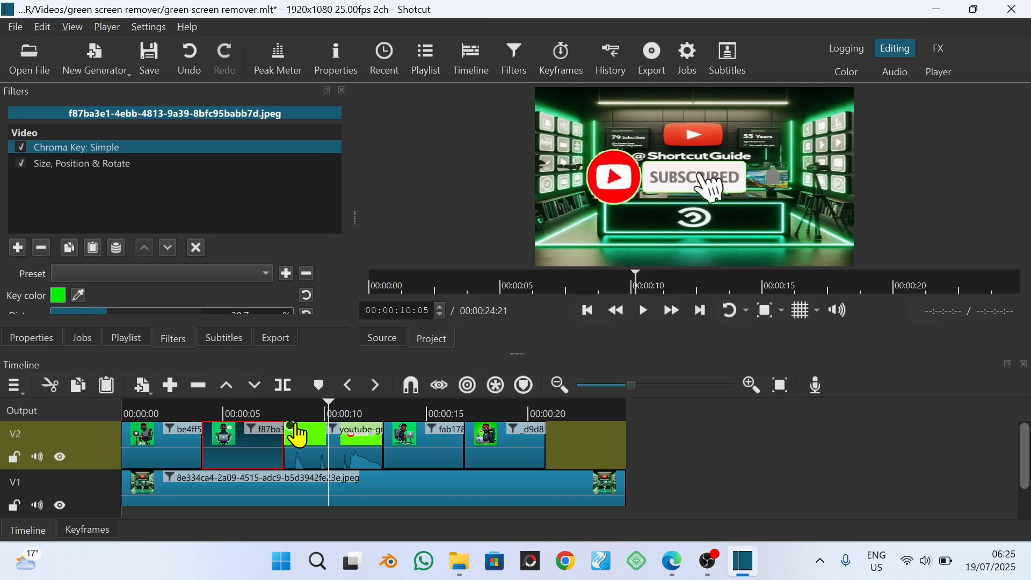
left_click(243, 409)
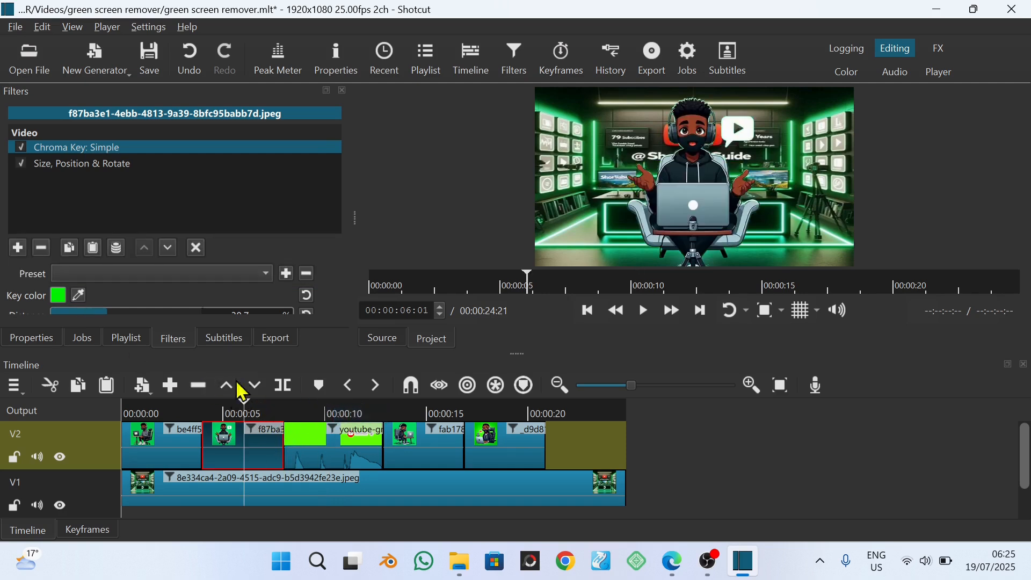
left_click(79, 296)
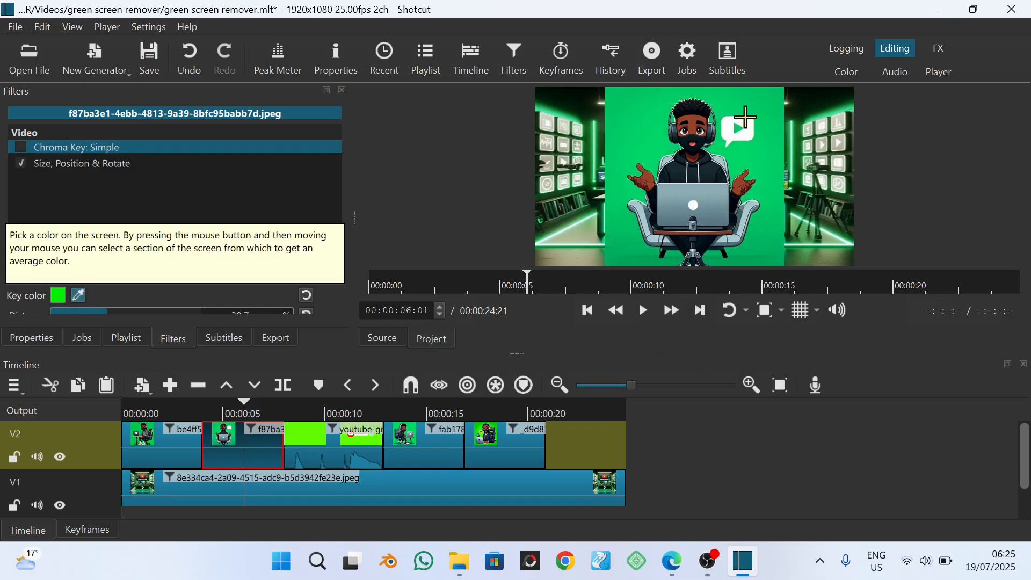
left_click(741, 120)
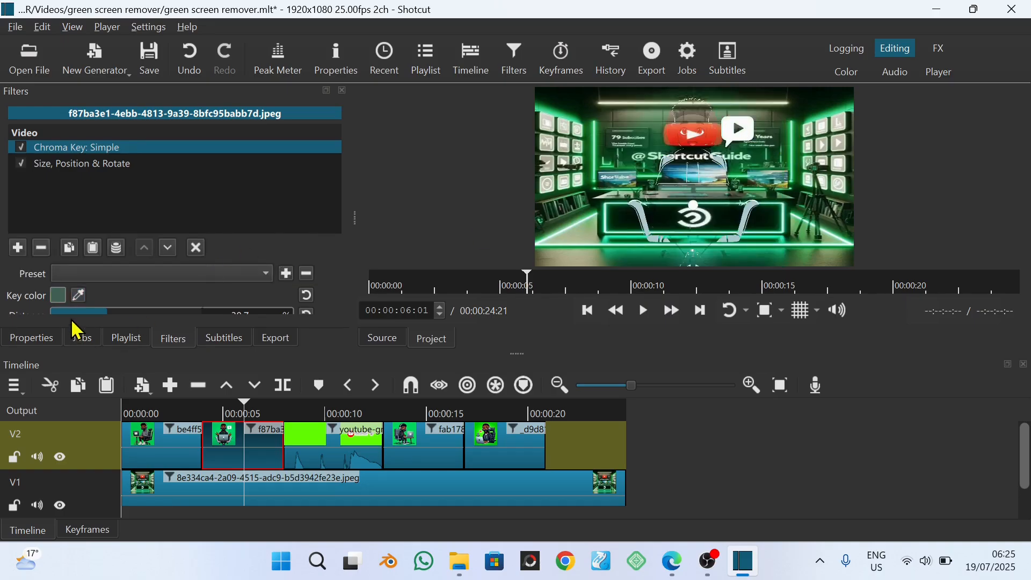
left_click(79, 296)
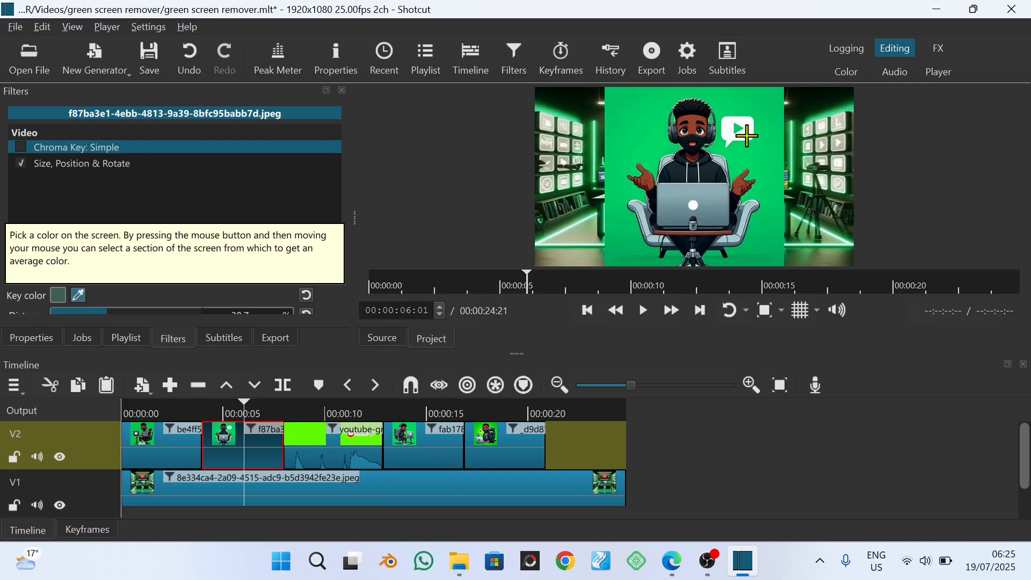
left_click(746, 135)
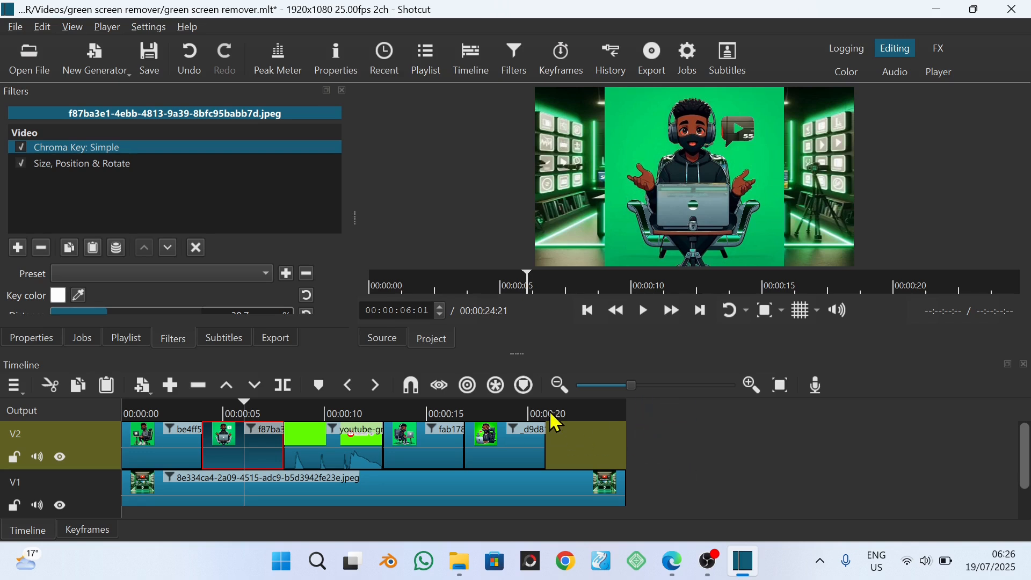
mouse_move(715, 555)
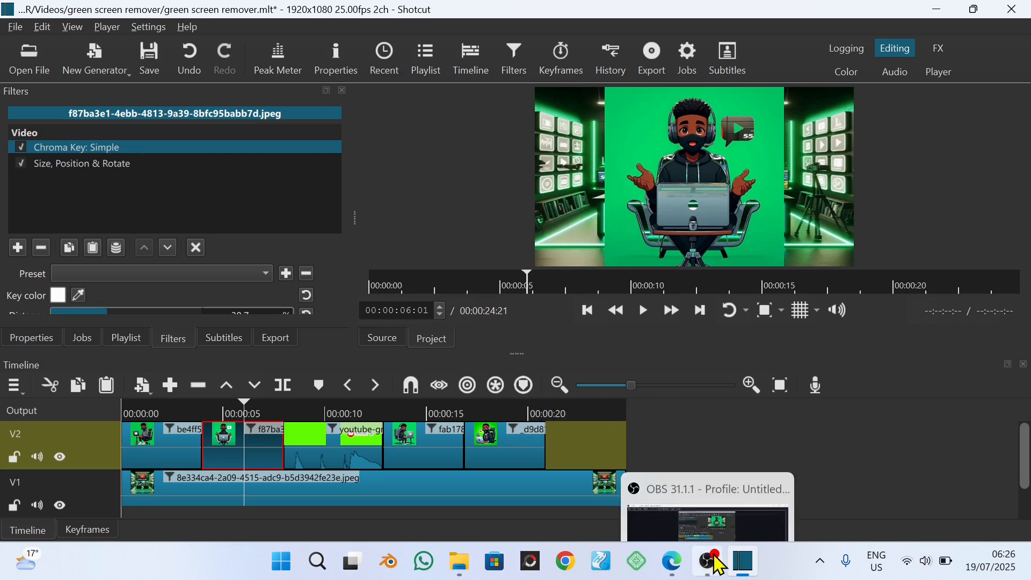